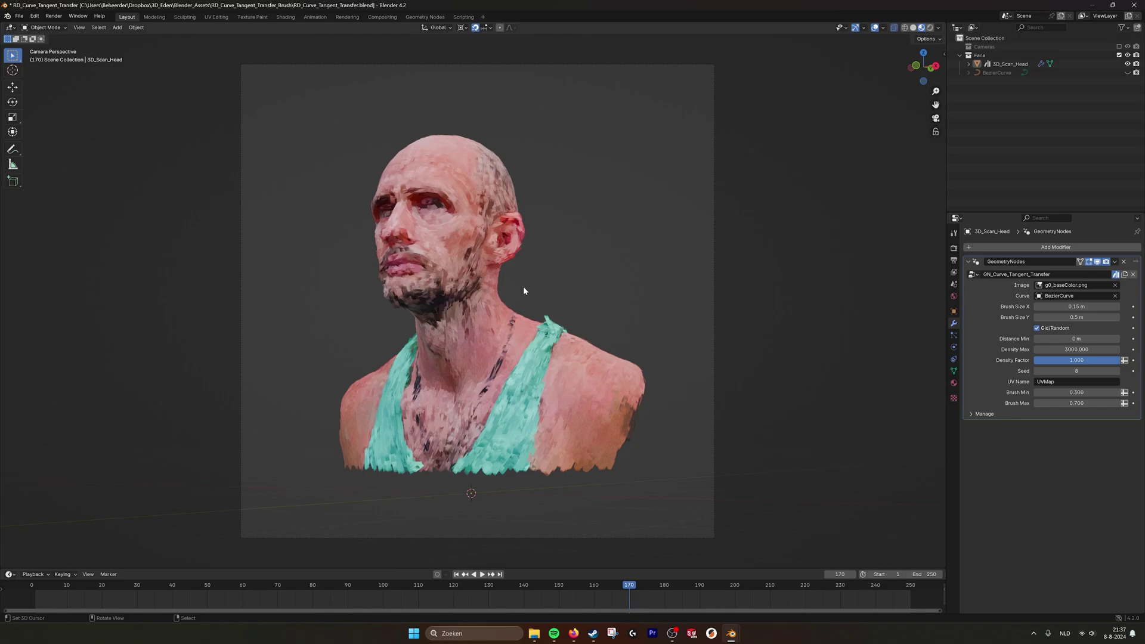
Step: Select the 3D_Scan_Head bust and turn off the viewport overlays
{"action": "middle_click_drag", "start_coordinate": [552, 282], "coordinate": [542, 299]}
{"action": "scroll", "coordinate": [538, 299], "scroll_direction": "up", "scroll_amount": 6}
{"action": "middle_click_drag", "start_coordinate": [418, 262], "coordinate": [438, 257]}
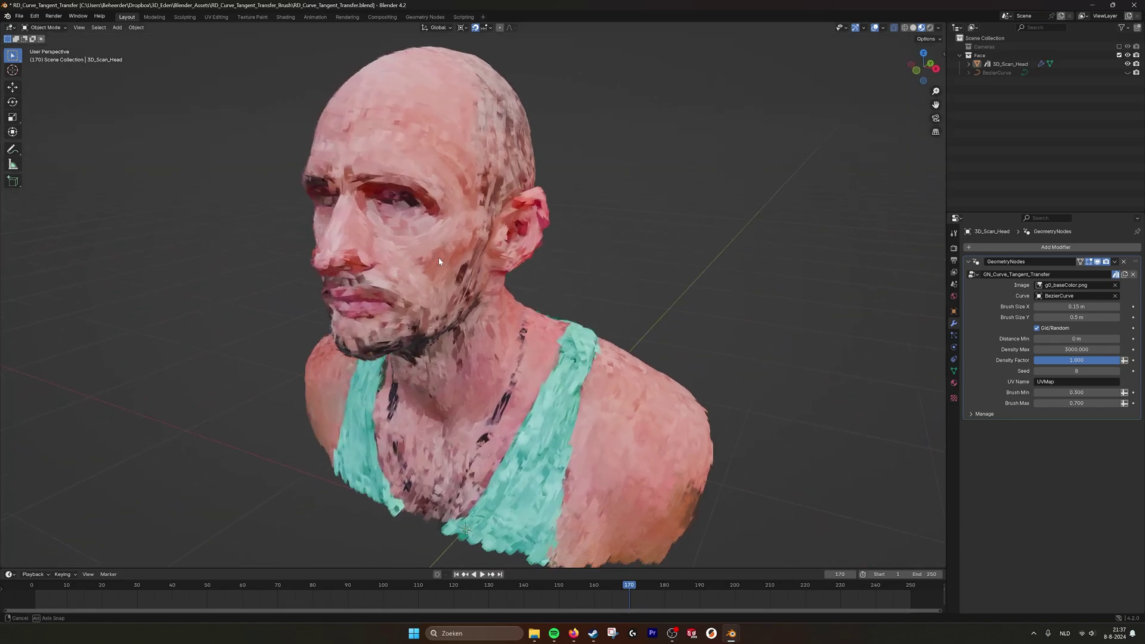
{"action": "left_click", "coordinate": [521, 198]}
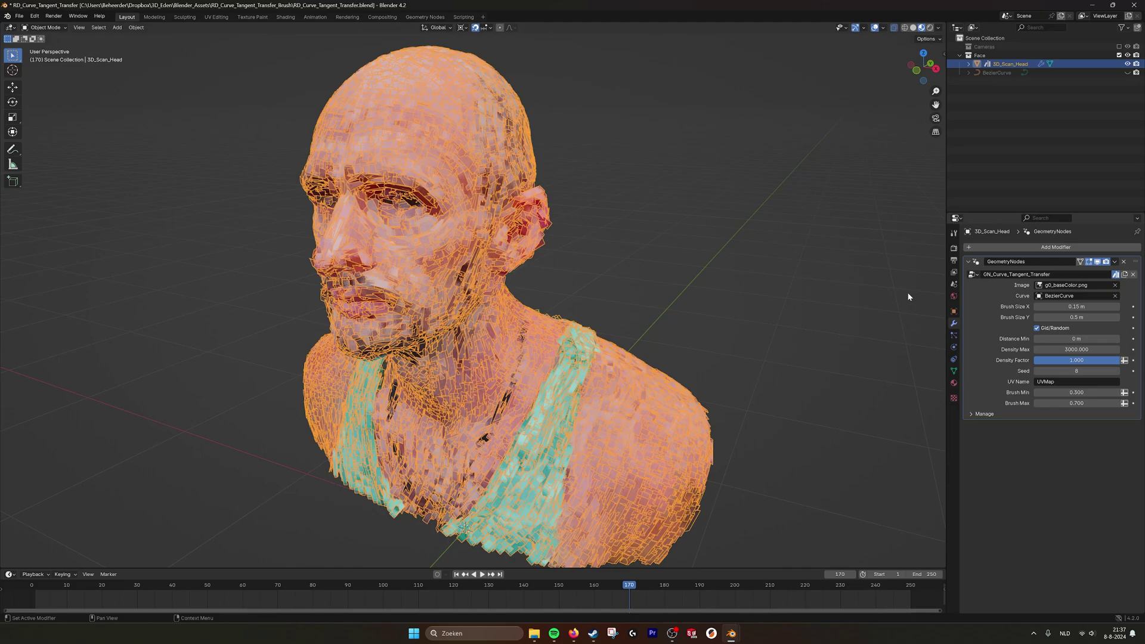
{"action": "left_click", "coordinate": [875, 28]}
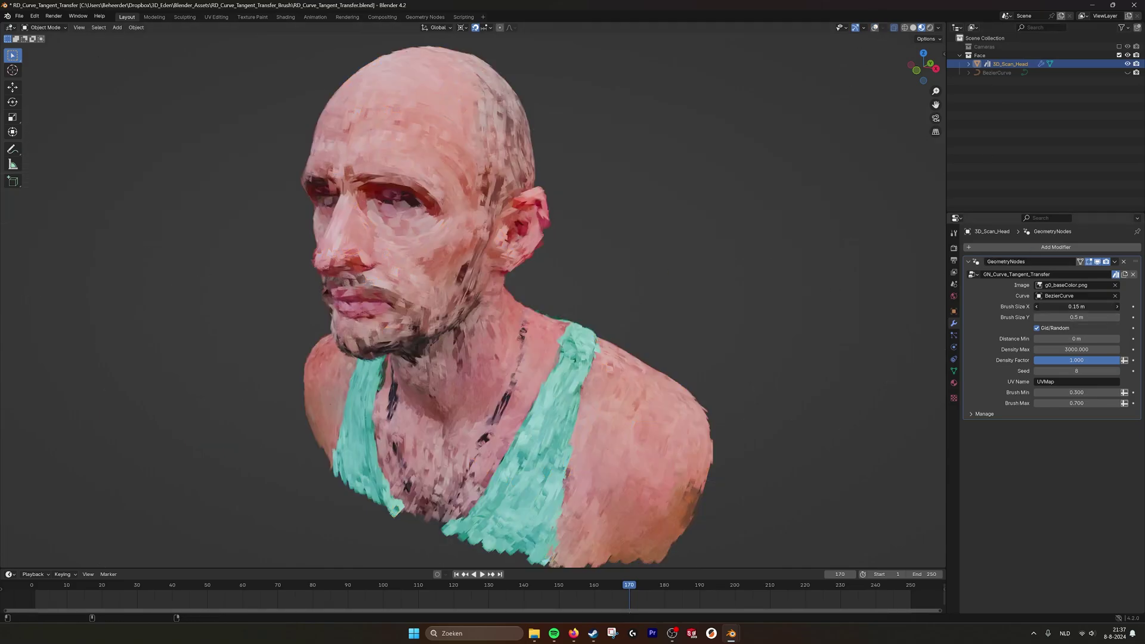
Step: Try other Brush Size and Density Factor values, undo the size change, and unhide BezierCurve
{"action": "left_click_drag", "start_coordinate": [1076, 307], "coordinate": [1115, 318]}
{"action": "key", "text": "ctrl+z"}
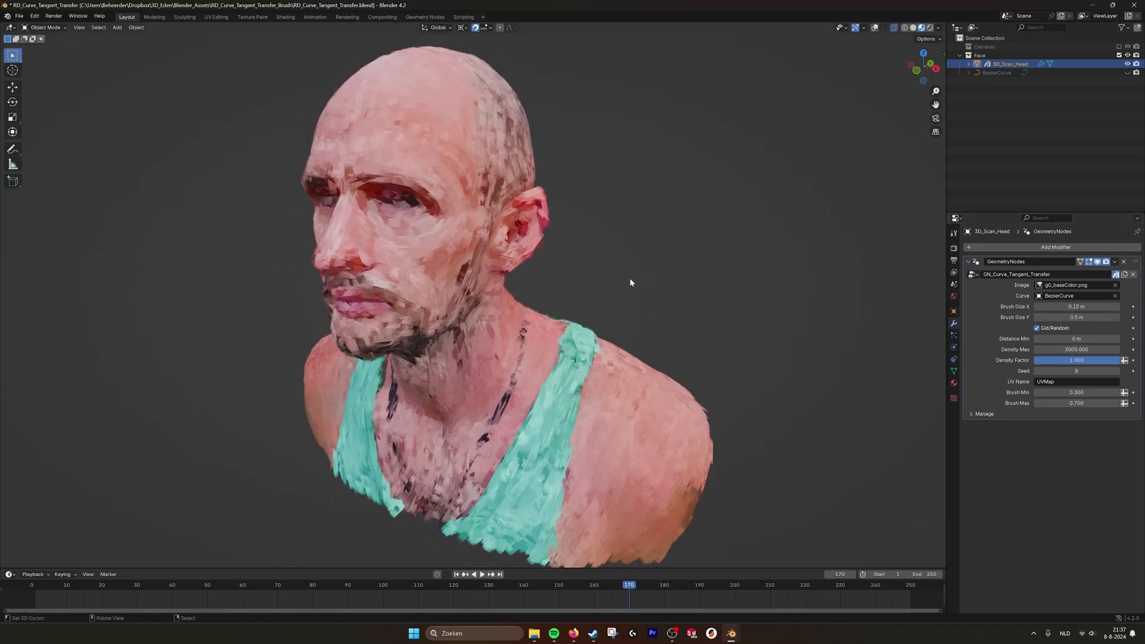
{"action": "scroll", "coordinate": [848, 338], "scroll_direction": "down", "scroll_amount": 2}
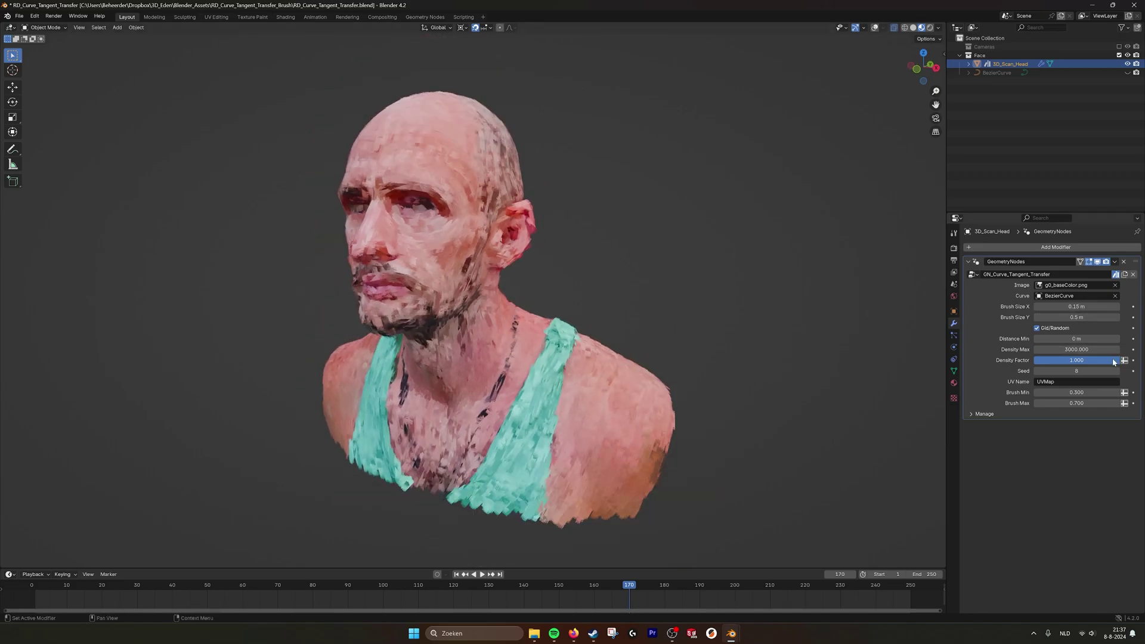
{"action": "mouse_move", "coordinate": [1112, 362]}
{"action": "left_mouse_down"}
{"action": "mouse_move", "coordinate": [1053, 362]}
{"action": "mouse_move", "coordinate": [1118, 362]}
{"action": "left_mouse_up"}
{"action": "left_click", "coordinate": [1126, 72]}
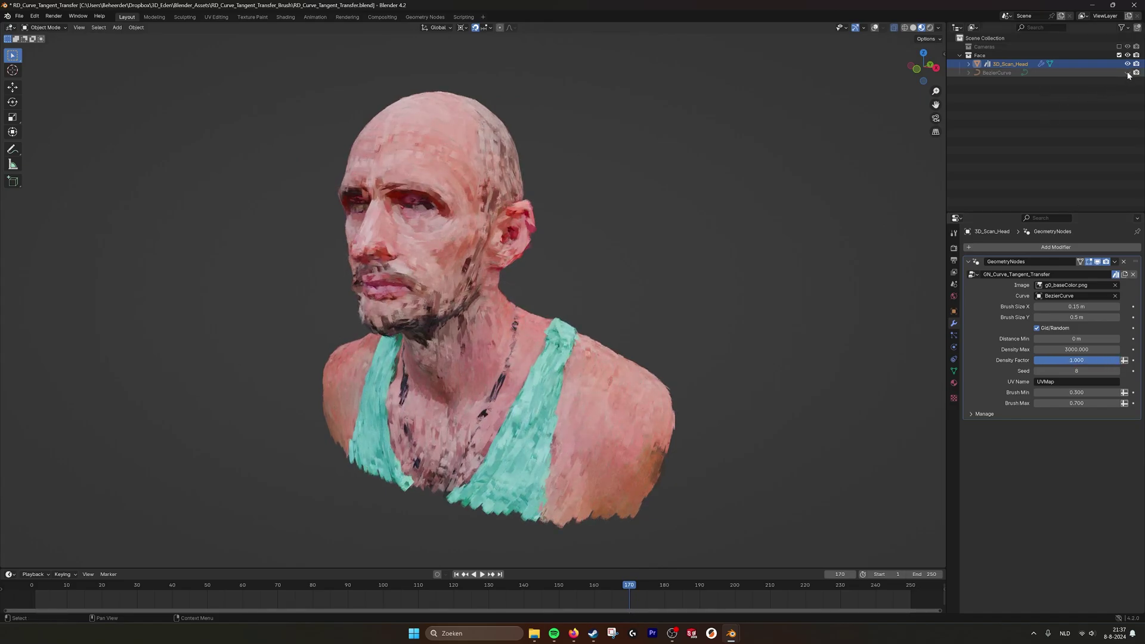
Step: Hide the head to inspect the BezierCurve strokes, then hide BezierCurve and show the head again
{"action": "left_click", "coordinate": [1126, 63]}
{"action": "left_click", "coordinate": [1002, 74]}
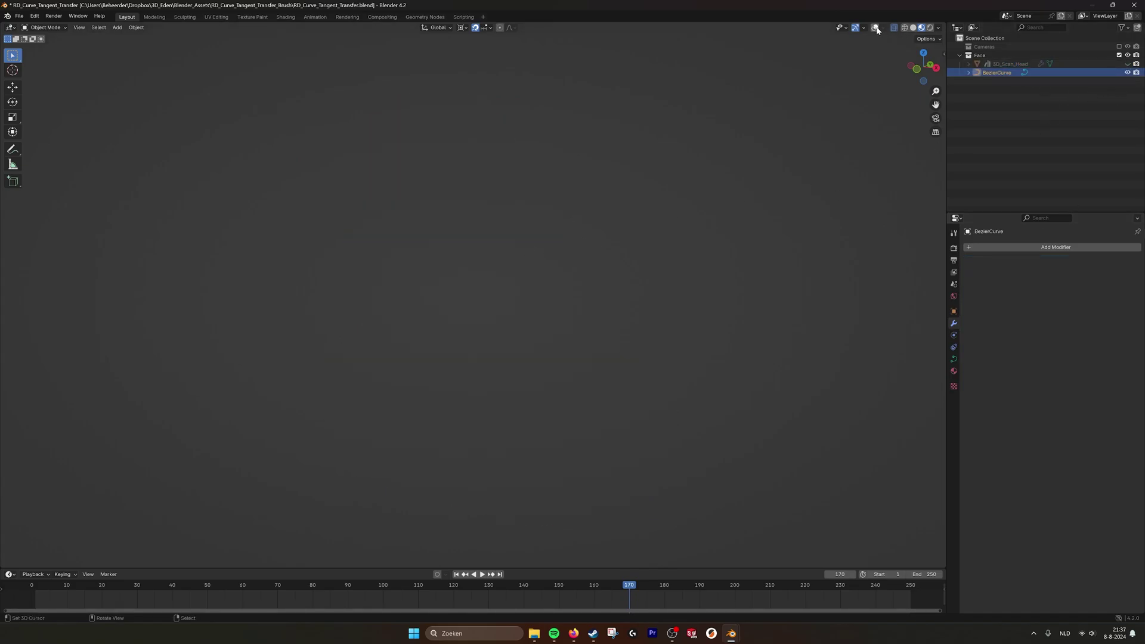
{"action": "middle_click_drag", "start_coordinate": [400, 294], "coordinate": [535, 202]}
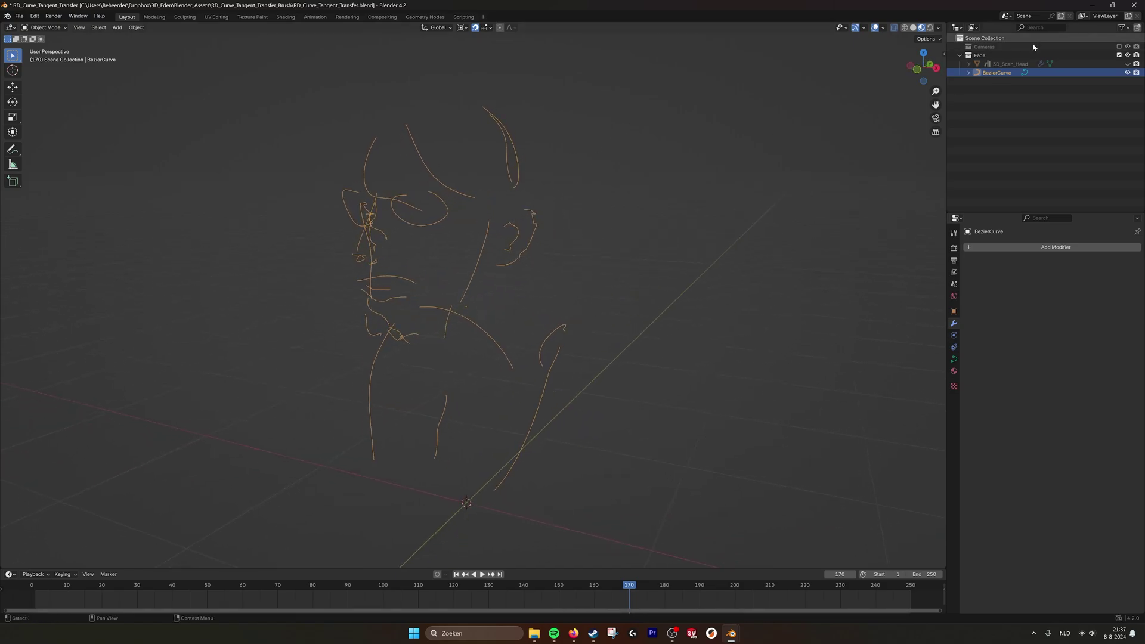
{"action": "left_click", "coordinate": [1128, 72]}
{"action": "left_click", "coordinate": [1127, 63]}
Step: View the plain scan with the GeometryNodes modifier off, unhide BezierCurve, then re-enable the modifier
{"action": "left_click", "coordinate": [1009, 64]}
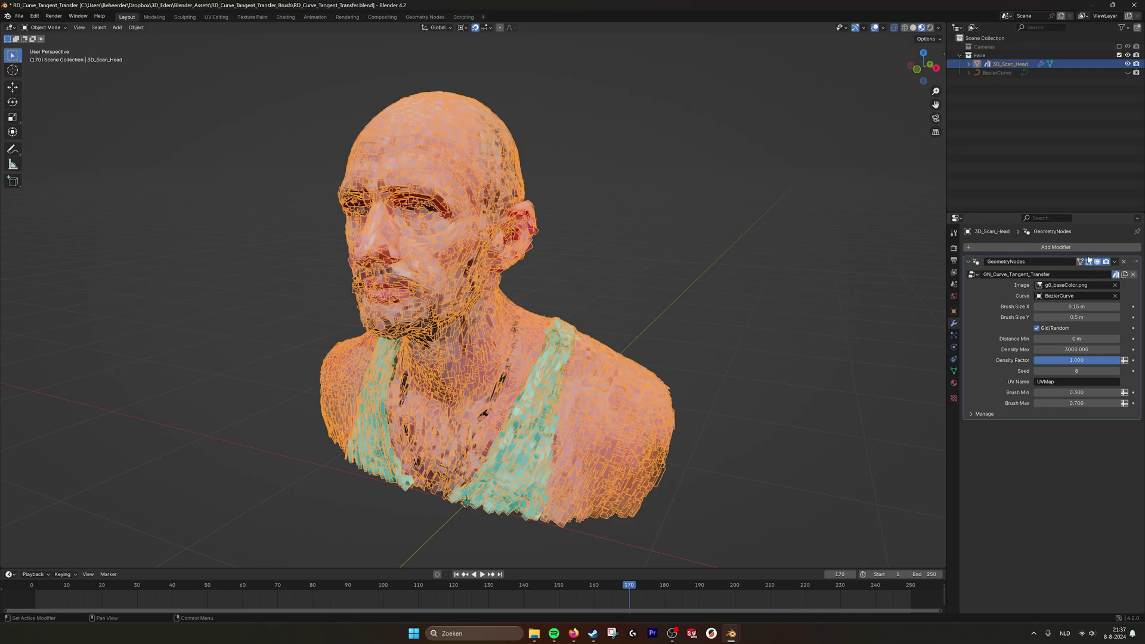
{"action": "left_click", "coordinate": [1097, 261]}
{"action": "left_click", "coordinate": [1008, 72]}
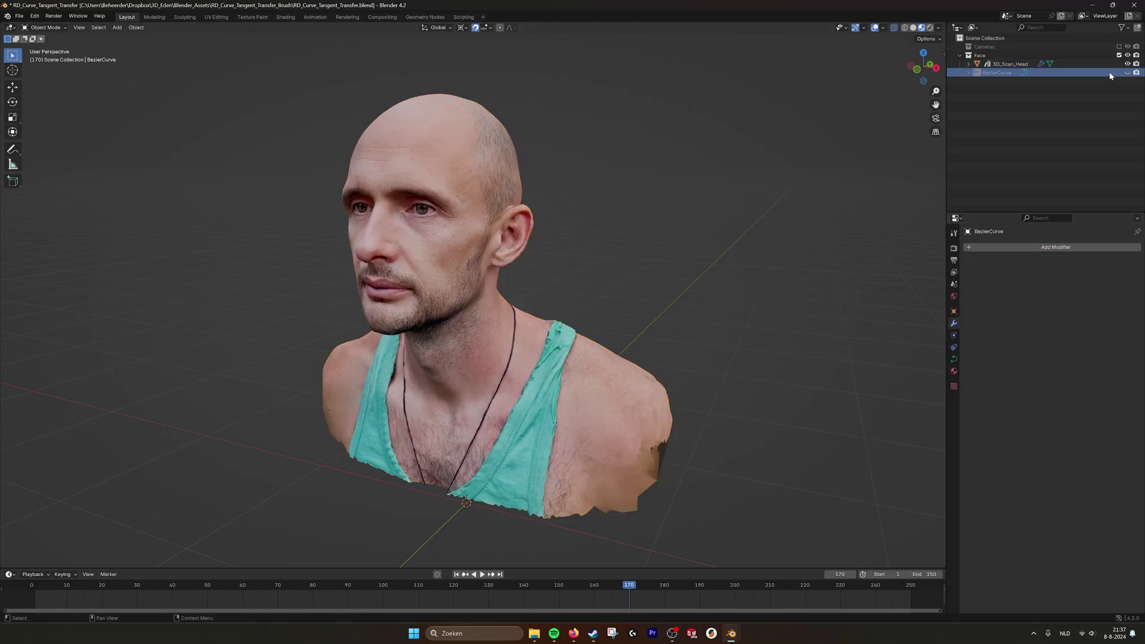
{"action": "left_click", "coordinate": [1128, 73]}
{"action": "left_click", "coordinate": [1007, 66]}
{"action": "left_click", "coordinate": [1097, 261]}
{"action": "mouse_move", "coordinate": [515, 240]}
{"action": "middle_mouse_down"}
{"action": "mouse_move", "coordinate": [535, 236]}
{"action": "mouse_move", "coordinate": [499, 213]}
{"action": "middle_mouse_up"}
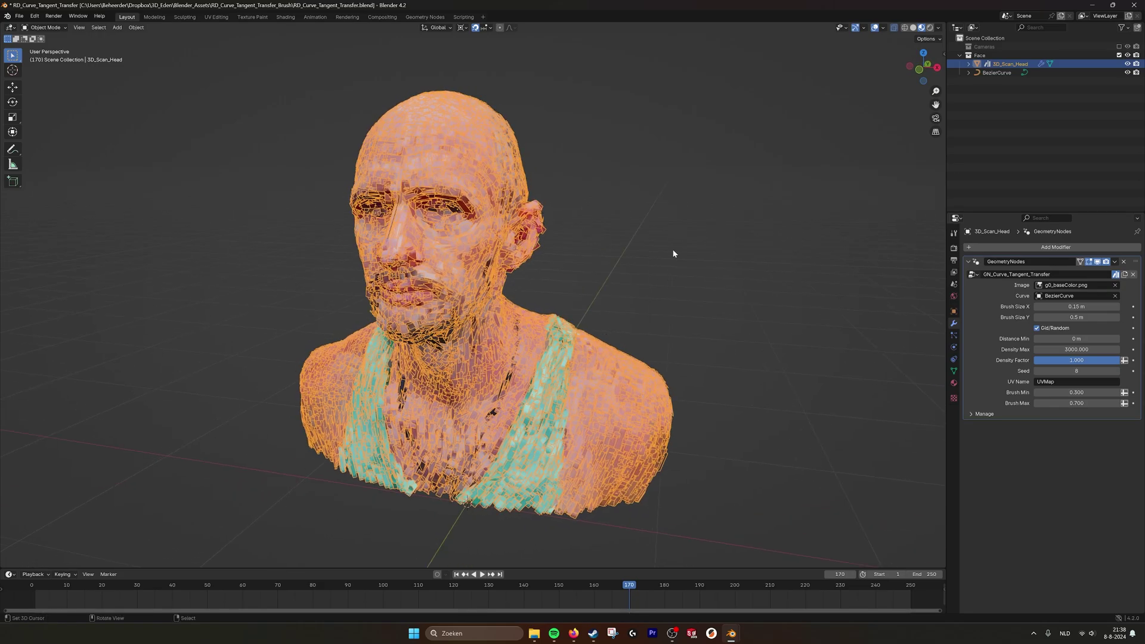
{"action": "middle_click_drag", "start_coordinate": [673, 254], "coordinate": [609, 284]}
{"action": "right_click", "coordinate": [638, 242]}
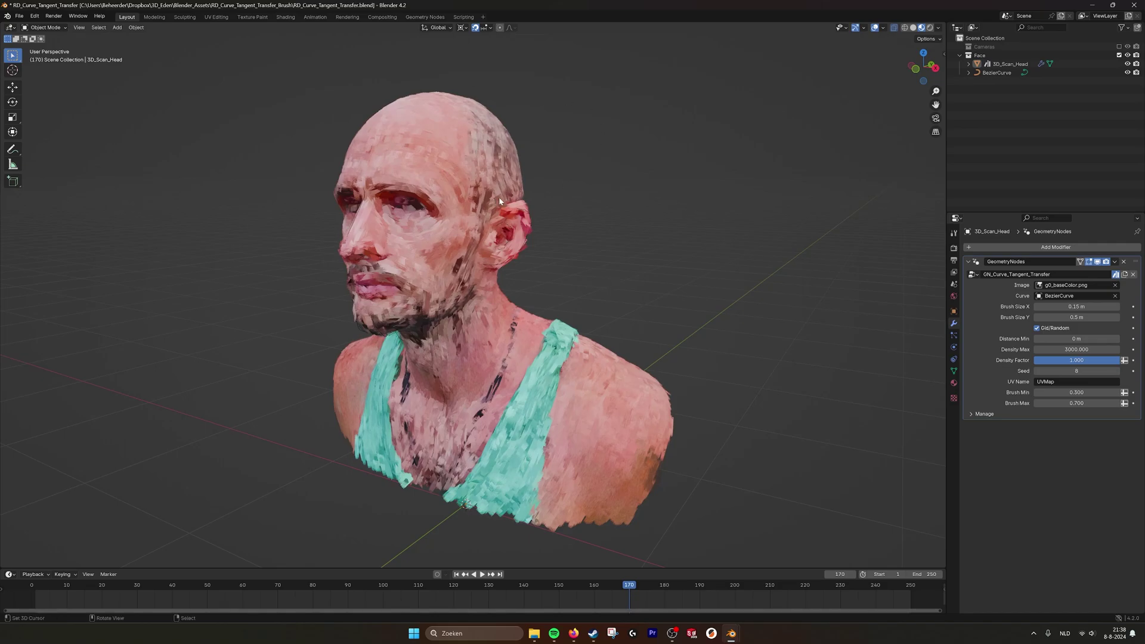
{"action": "middle_click_drag", "start_coordinate": [576, 237], "coordinate": [466, 189]}
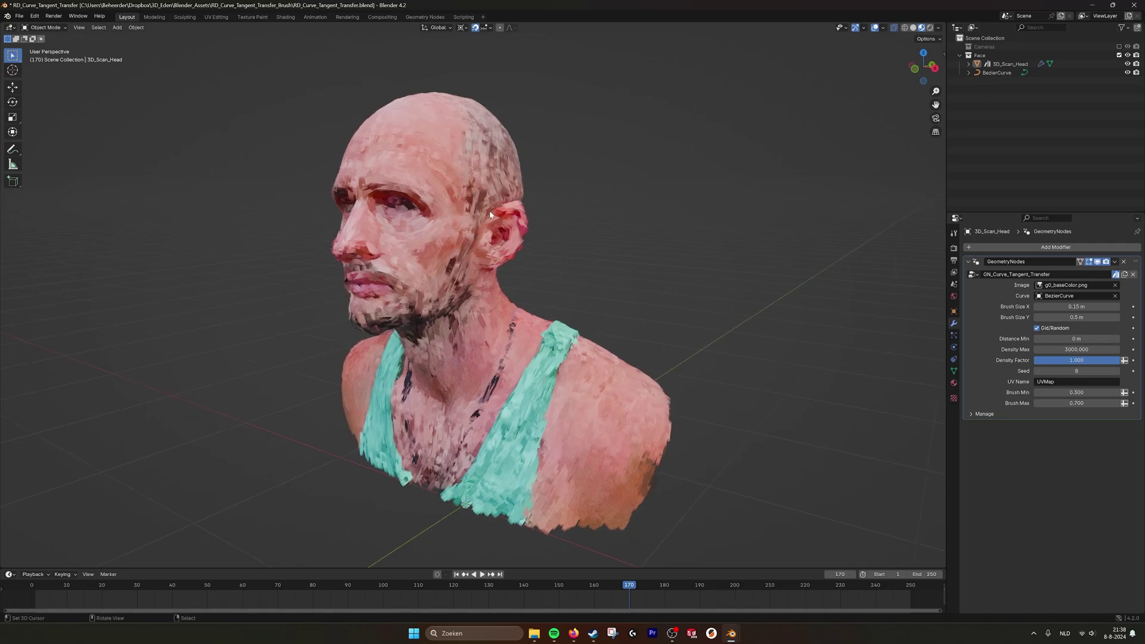
Step: Bring up the RD_Curve_Tangent_Transfer_Realised file and look around the brushstroke head
{"action": "left_click", "coordinate": [1095, 7]}
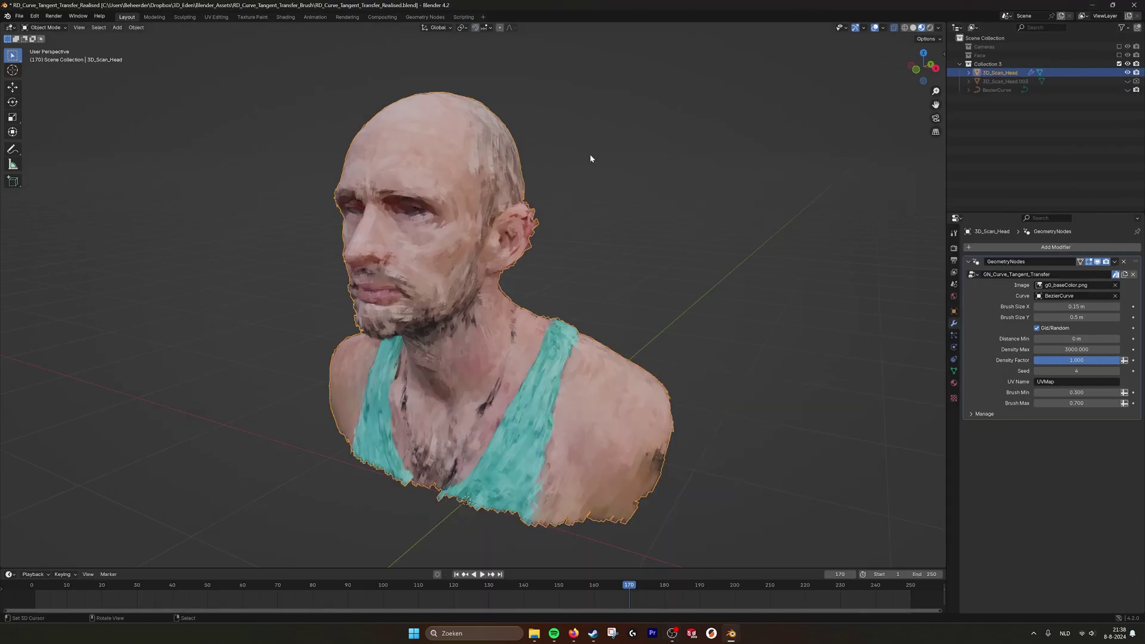
{"action": "middle_click_drag", "start_coordinate": [590, 158], "coordinate": [565, 220]}
{"action": "scroll", "coordinate": [585, 208], "scroll_direction": "up", "scroll_amount": 2}
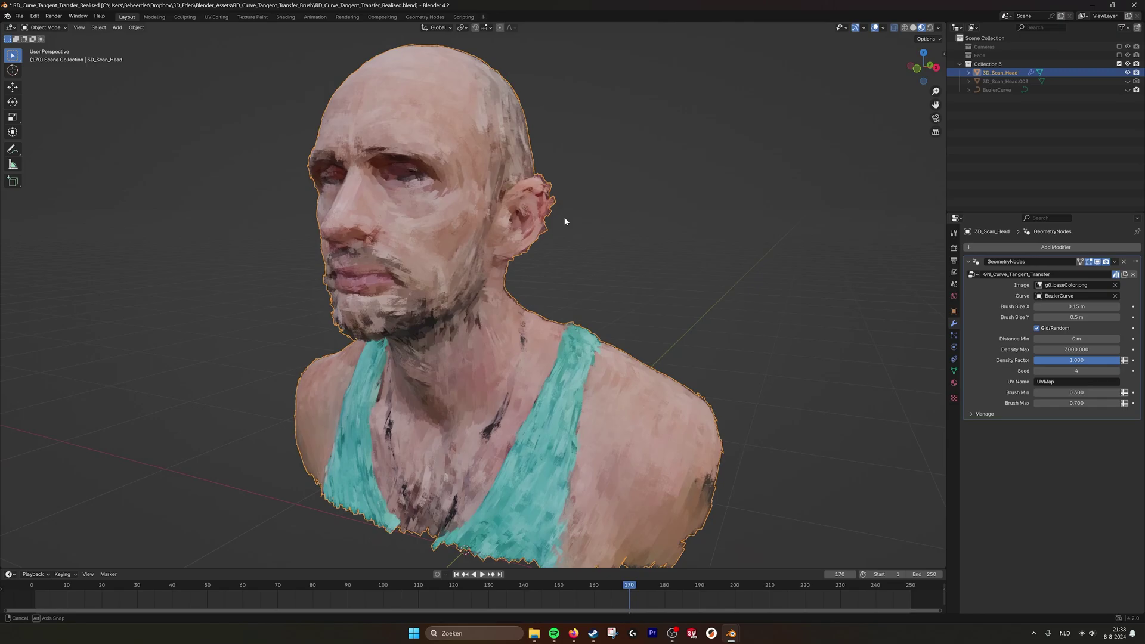
{"action": "scroll", "coordinate": [544, 248], "scroll_direction": "down", "scroll_amount": 1}
{"action": "middle_click_drag", "start_coordinate": [549, 271], "coordinate": [572, 272]}
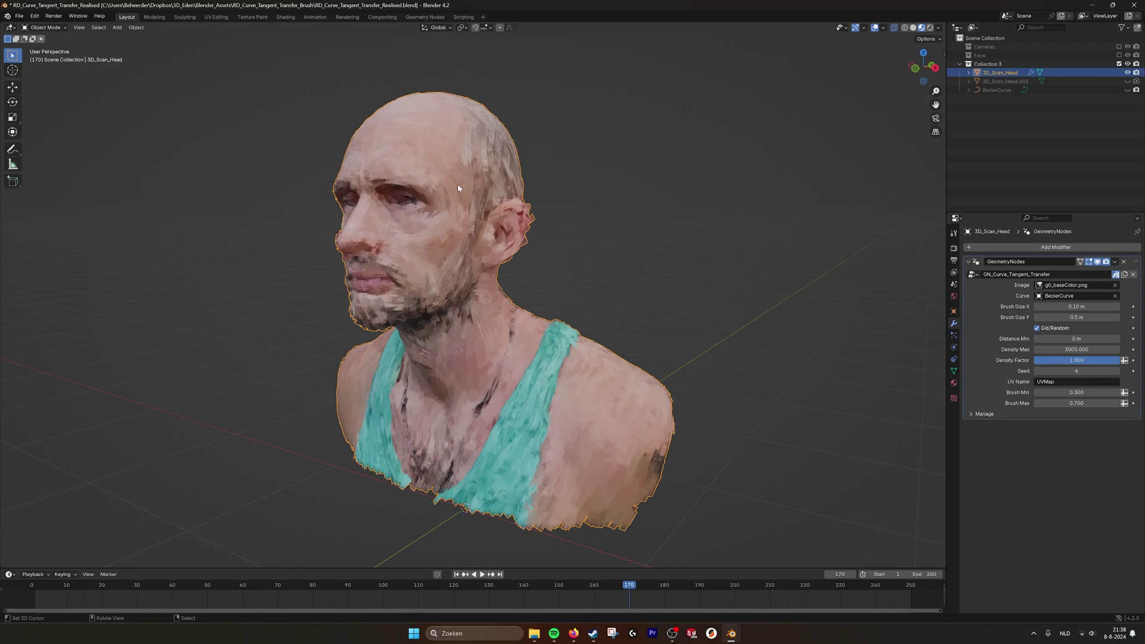
{"action": "mouse_move", "coordinate": [559, 223]}
{"action": "middle_mouse_down"}
{"action": "mouse_move", "coordinate": [583, 225]}
{"action": "mouse_move", "coordinate": [558, 228]}
{"action": "middle_mouse_up"}
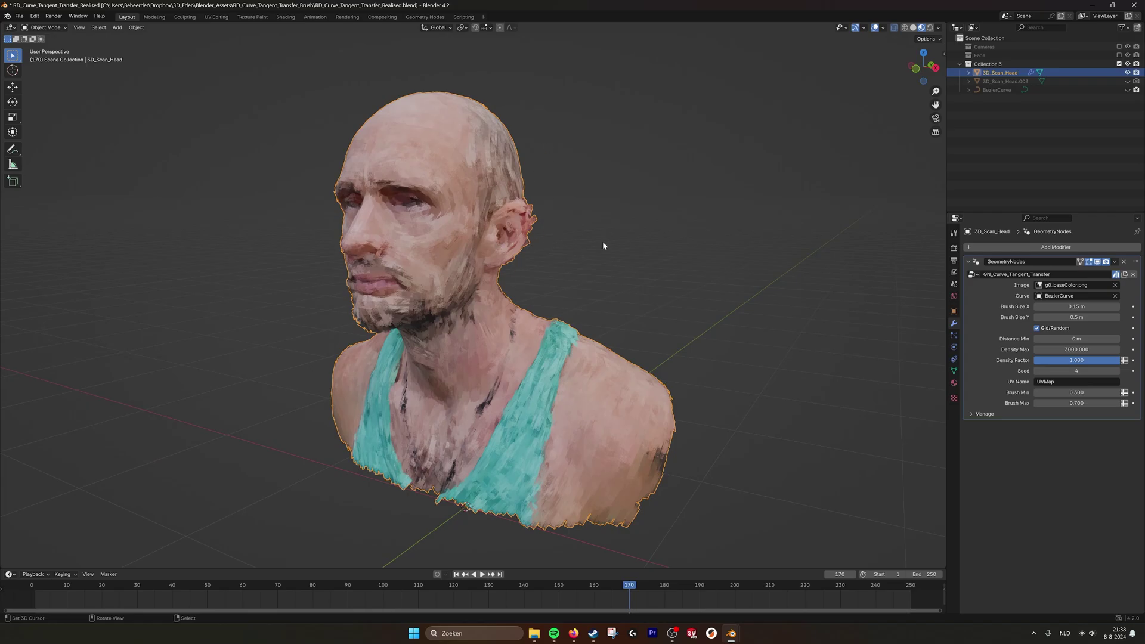
Step: Hide 3D_Scan_Head, then show and select 3D_Scan_Head.003
{"action": "left_click", "coordinate": [1127, 73]}
{"action": "left_click", "coordinate": [1127, 82]}
{"action": "left_click", "coordinate": [1008, 82]}
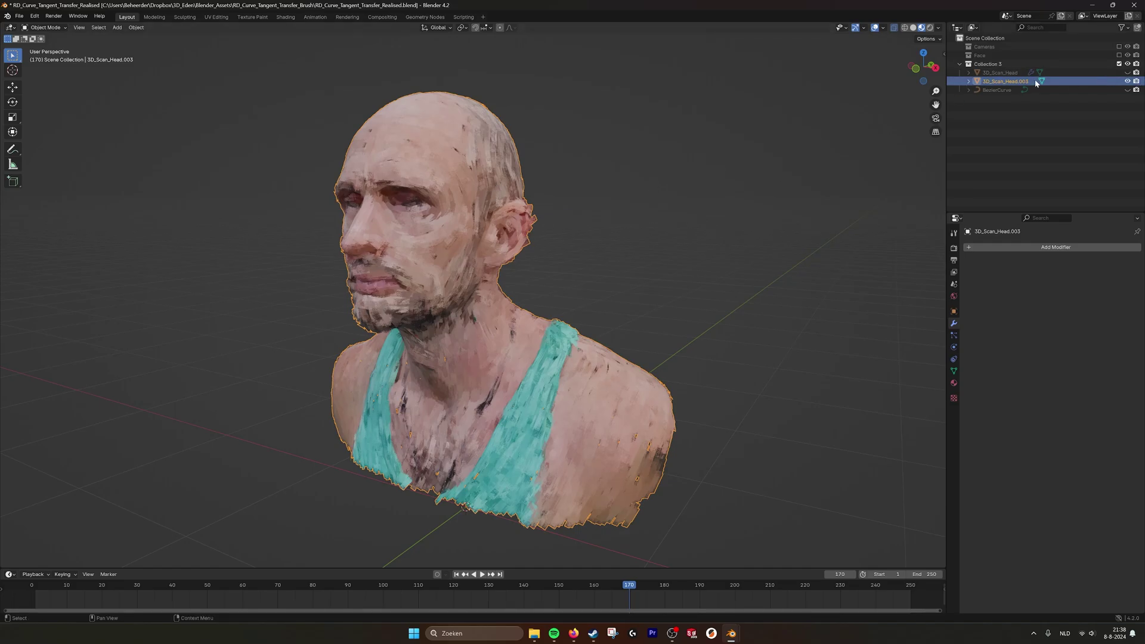
Step: Delete 3D_Scan_Head.003, then unhide and select 3D_Scan_Head
{"action": "right_click", "coordinate": [1008, 81]}
{"action": "left_click", "coordinate": [1004, 84]}
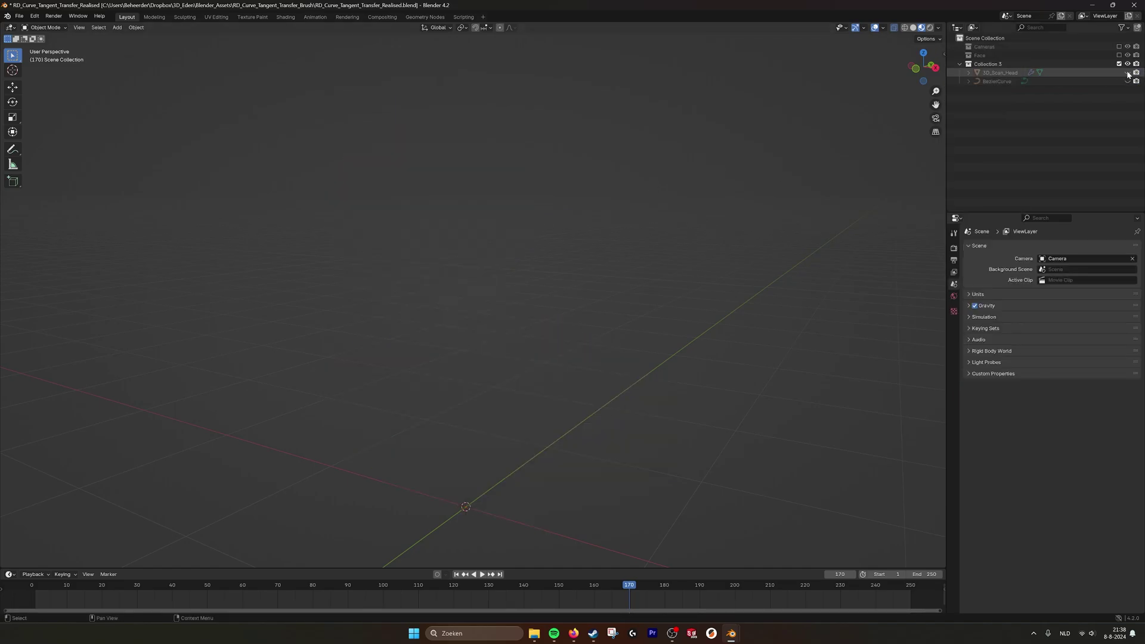
{"action": "left_click", "coordinate": [1127, 73]}
{"action": "left_click", "coordinate": [1000, 72]}
{"action": "scroll", "coordinate": [639, 194], "scroll_direction": "up", "scroll_amount": 5}
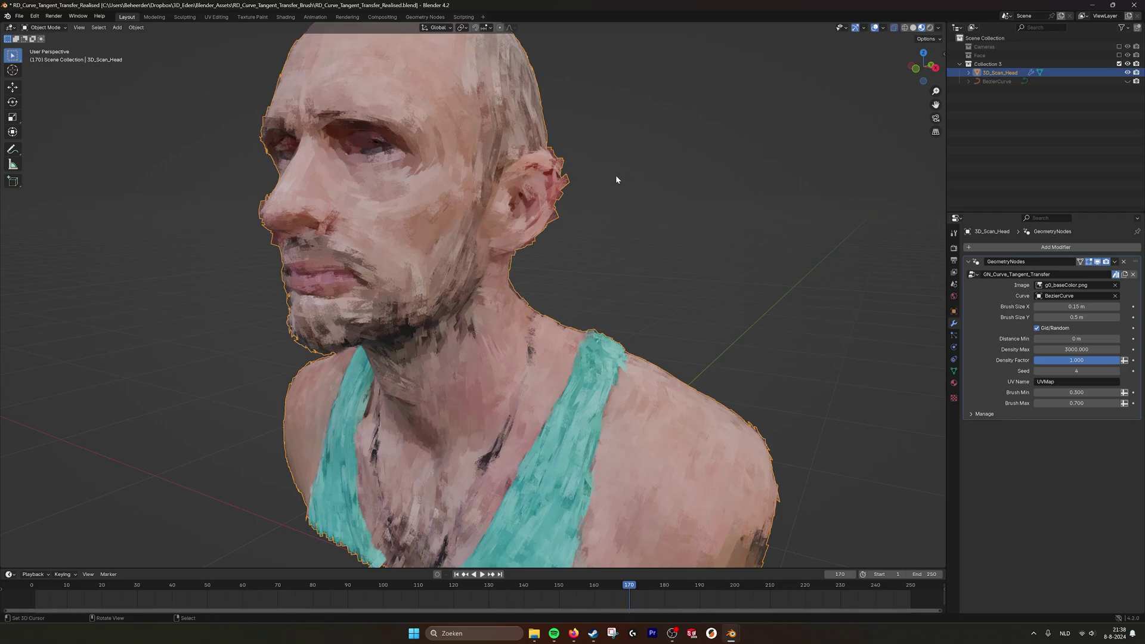
{"action": "mouse_move", "coordinate": [616, 178]}
{"action": "middle_mouse_down"}
{"action": "mouse_move", "coordinate": [604, 173]}
{"action": "mouse_move", "coordinate": [610, 182]}
{"action": "middle_mouse_up"}
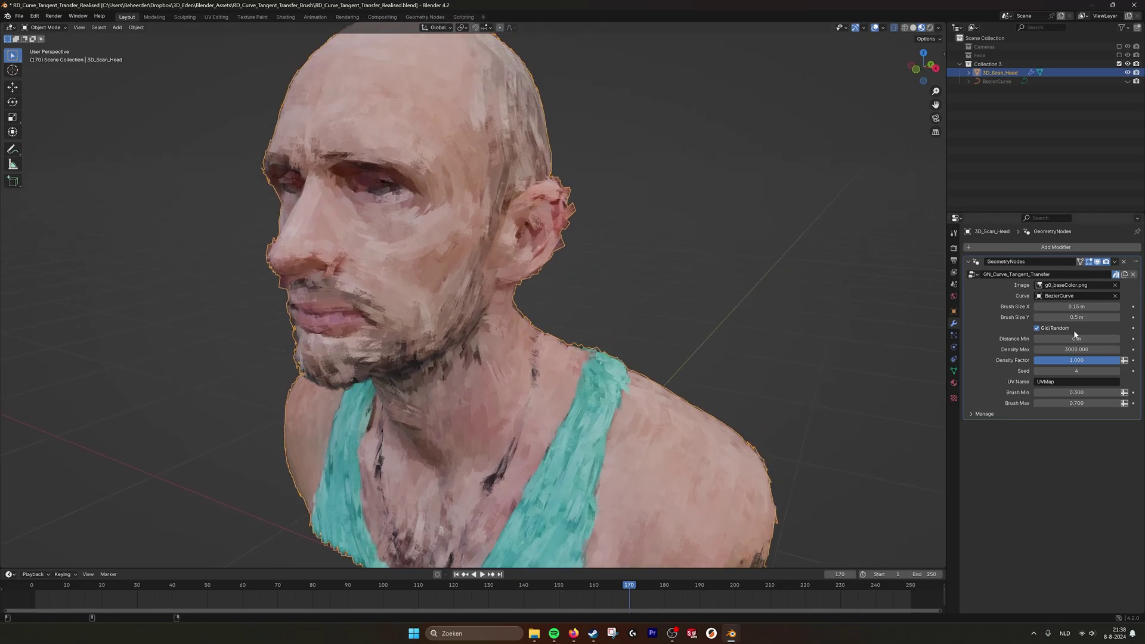
Step: Test a longer Brush Size Y, undo it, and set Density Factor to 0.320
{"action": "mouse_move", "coordinate": [1076, 318]}
{"action": "left_mouse_down"}
{"action": "mouse_move", "coordinate": [1121, 317]}
{"action": "mouse_move", "coordinate": [1091, 306]}
{"action": "mouse_move", "coordinate": [1109, 306]}
{"action": "left_mouse_up"}
{"action": "key", "text": "ctrl+z"}
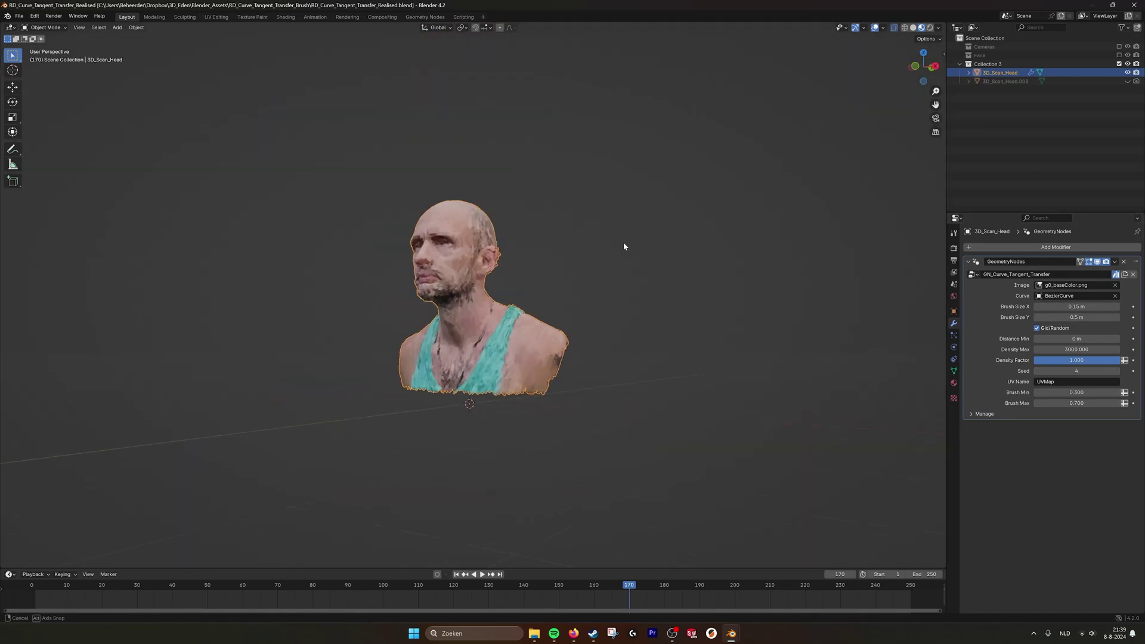
{"action": "scroll", "coordinate": [606, 251], "scroll_direction": "up", "scroll_amount": 6}
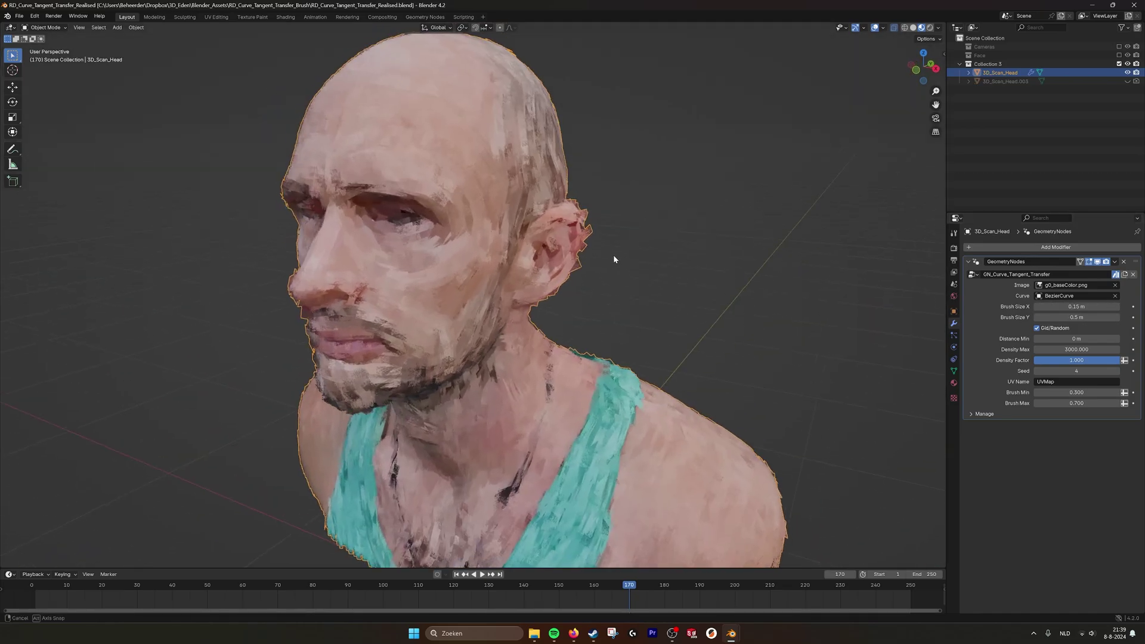
{"action": "middle_click_drag", "start_coordinate": [614, 259], "coordinate": [644, 265]}
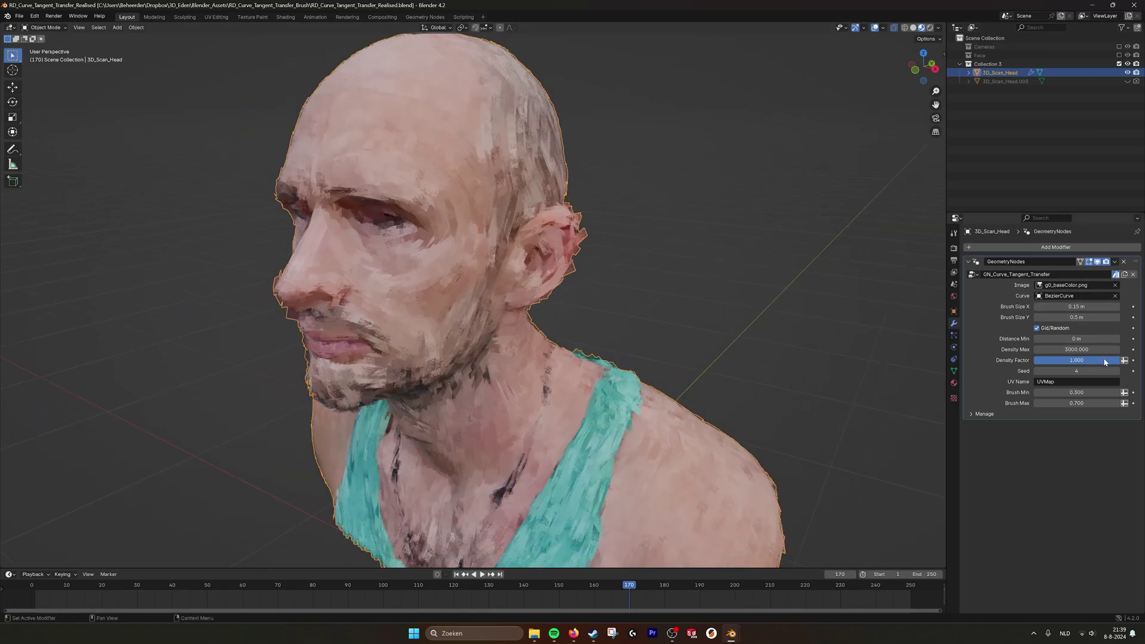
{"action": "mouse_move", "coordinate": [1103, 360]}
{"action": "left_mouse_down"}
{"action": "mouse_move", "coordinate": [1061, 360]}
{"action": "mouse_move", "coordinate": [1119, 360]}
{"action": "left_mouse_up"}
Step: Apply the GeometryNodes modifier to turn the brushstrokes into real mesh geometry
{"action": "left_click", "coordinate": [1116, 263]}
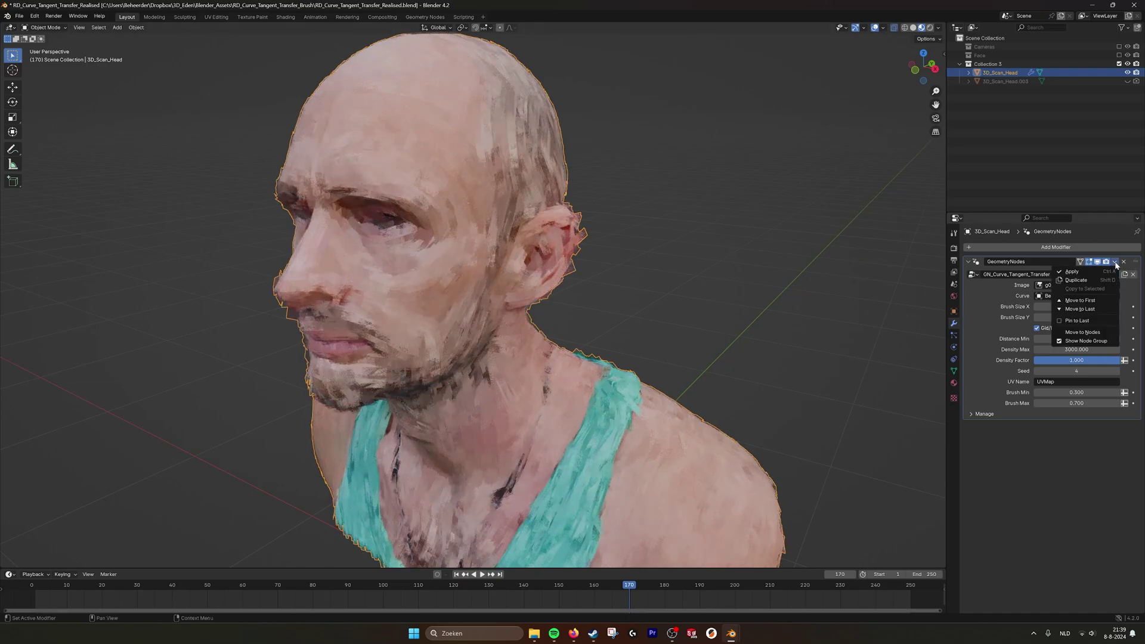
{"action": "left_click", "coordinate": [1071, 272]}
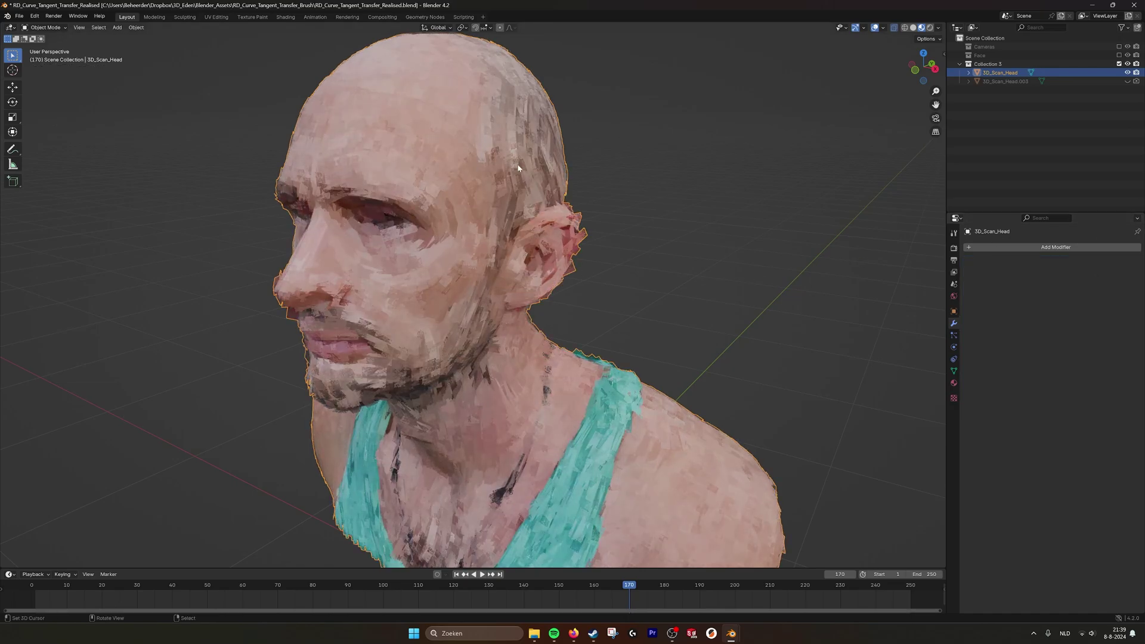
{"action": "middle_click_drag", "start_coordinate": [518, 168], "coordinate": [551, 262]}
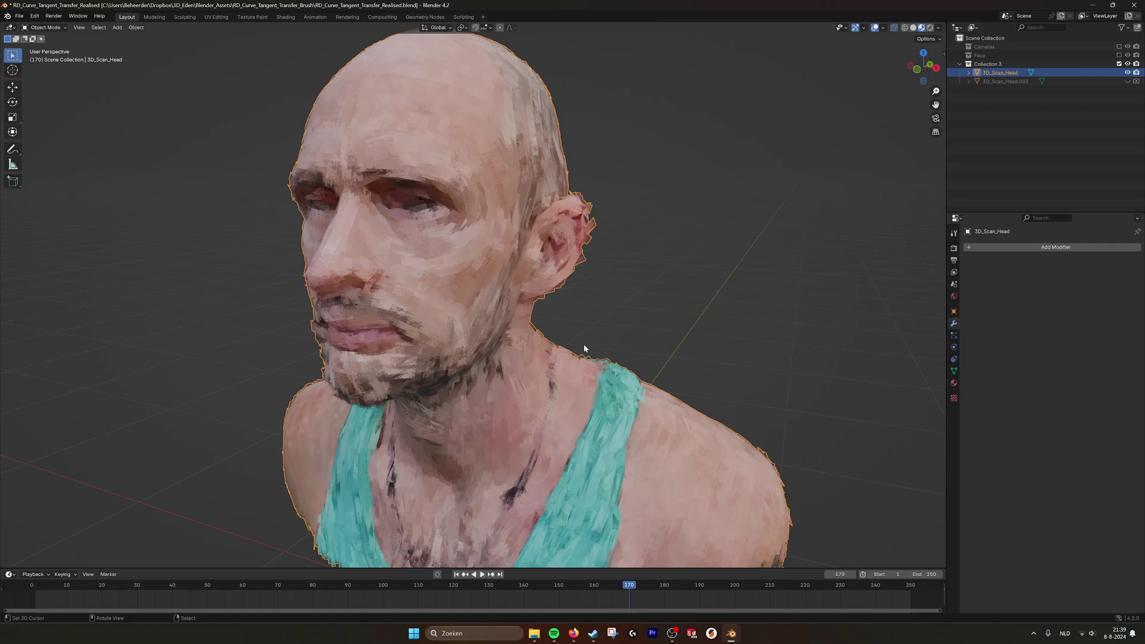
{"action": "middle_click_drag", "start_coordinate": [566, 324], "coordinate": [555, 203]}
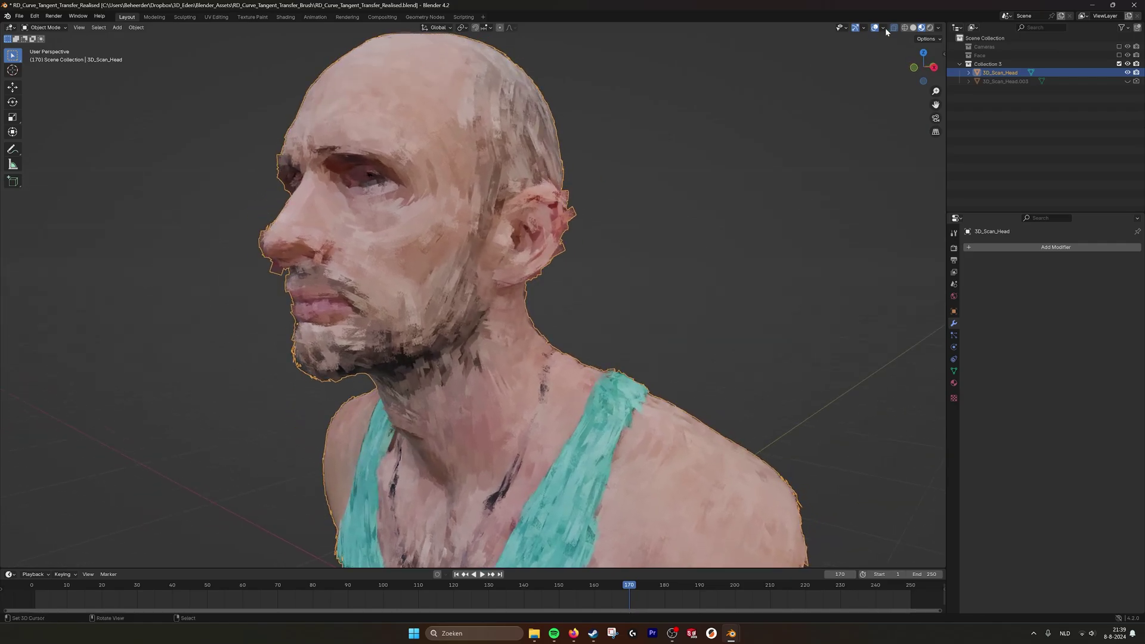
Step: Inspect the realised mesh in Solid shading and Edit Mode, selecting all faces, then deselecting them
{"action": "left_click", "coordinate": [912, 29]}
{"action": "key", "text": "Tab"}
{"action": "middle_click_drag", "start_coordinate": [605, 159], "coordinate": [620, 171]}
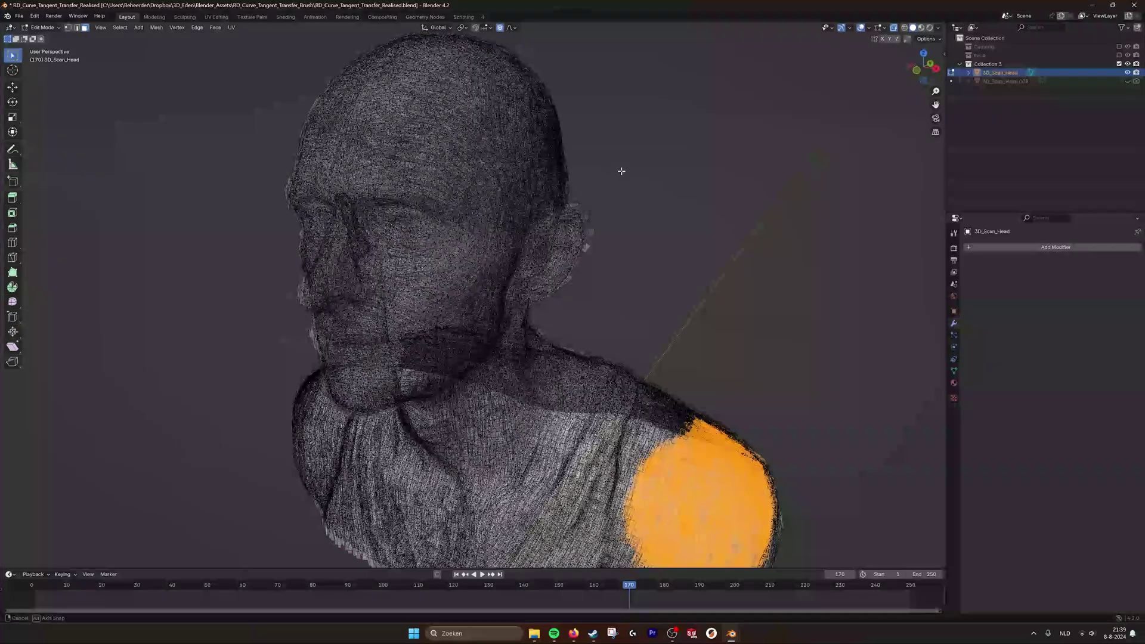
{"action": "key", "text": "a"}
{"action": "left_click", "coordinate": [893, 28]}
{"action": "key", "text": "alt+a"}
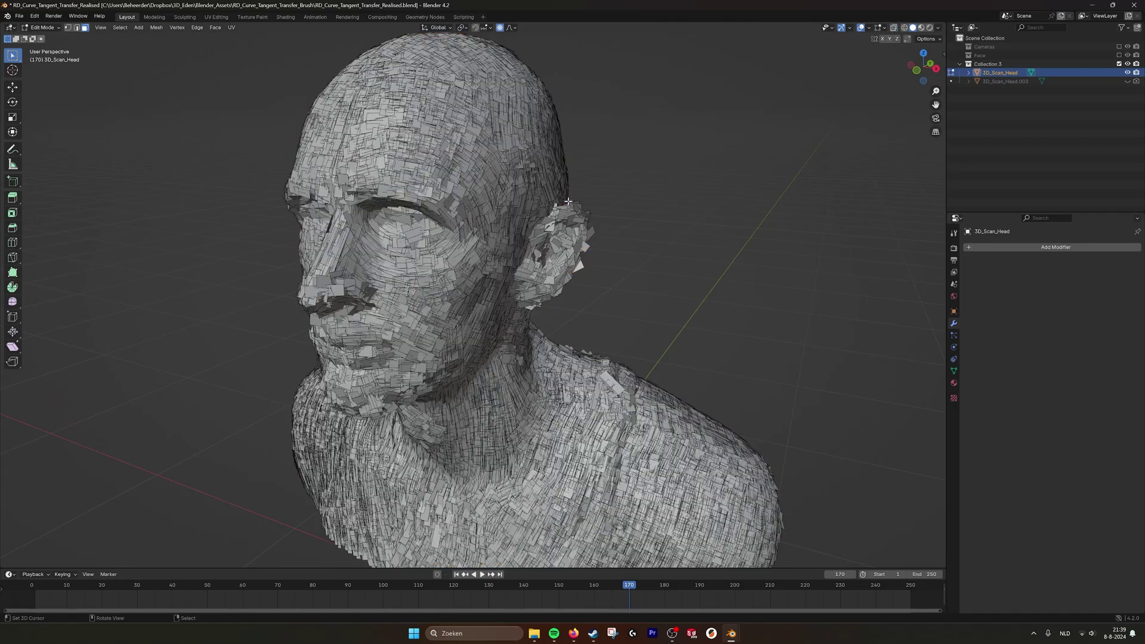
{"action": "mouse_move", "coordinate": [614, 241]}
{"action": "middle_mouse_down"}
{"action": "mouse_move", "coordinate": [685, 217]}
{"action": "mouse_move", "coordinate": [595, 237]}
{"action": "mouse_move", "coordinate": [547, 208]}
{"action": "middle_mouse_up"}
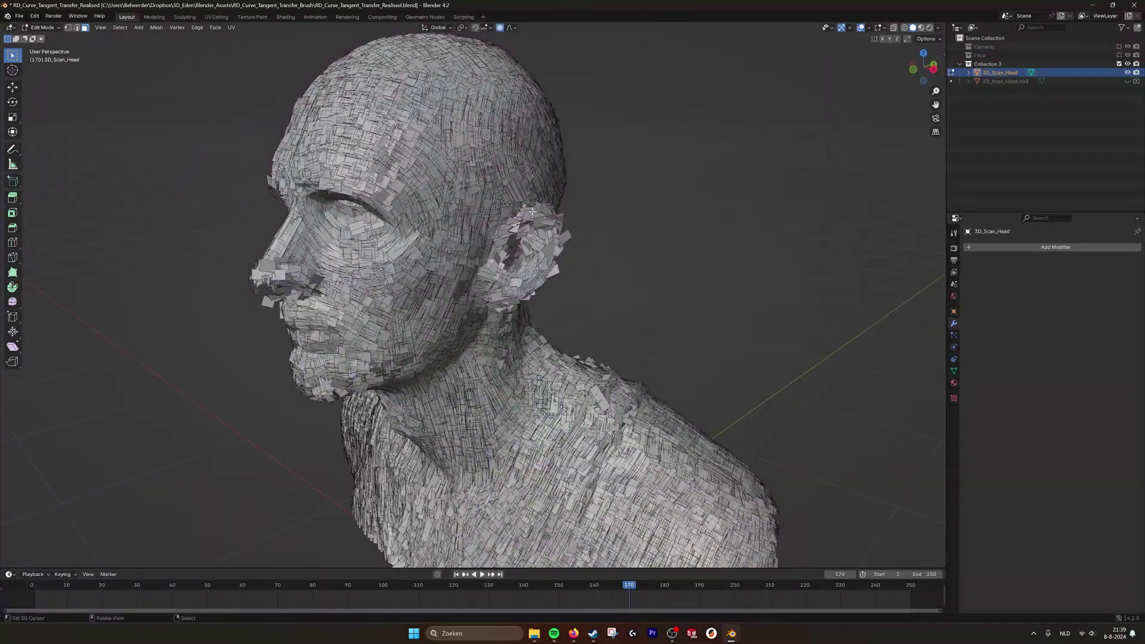
Step: Test-move a stroke strip with proportional editing turned off, cancel the moves, and return to Object Mode
{"action": "key", "text": "g"}
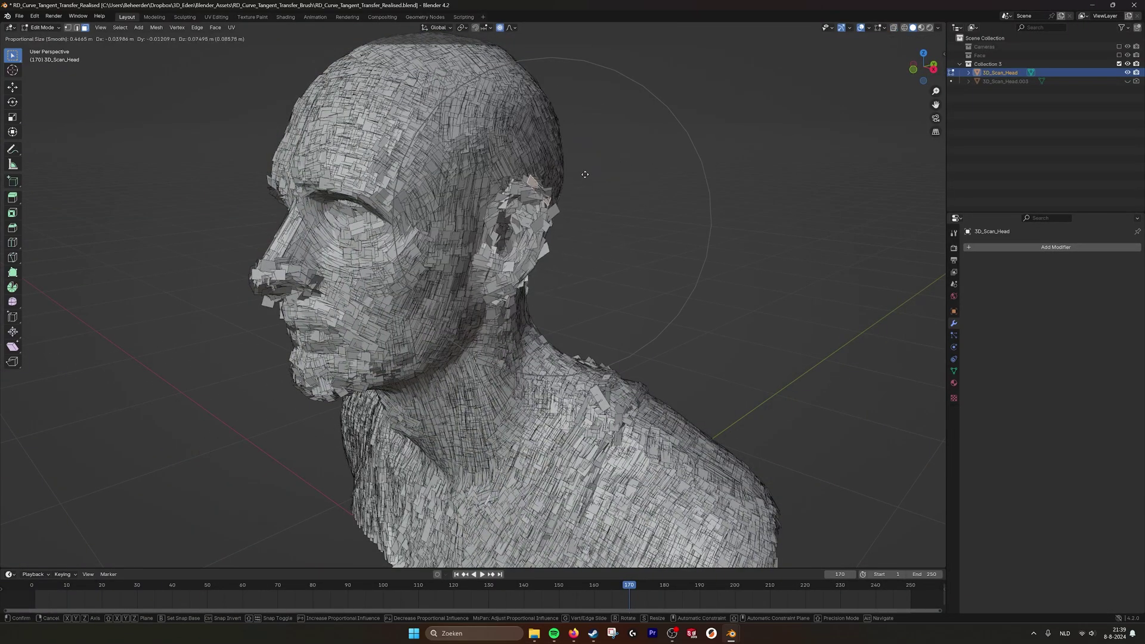
{"action": "right_click", "coordinate": [582, 173]}
{"action": "left_click", "coordinate": [500, 28]}
{"action": "key", "text": "g"}
{"action": "key", "text": "Escape"}
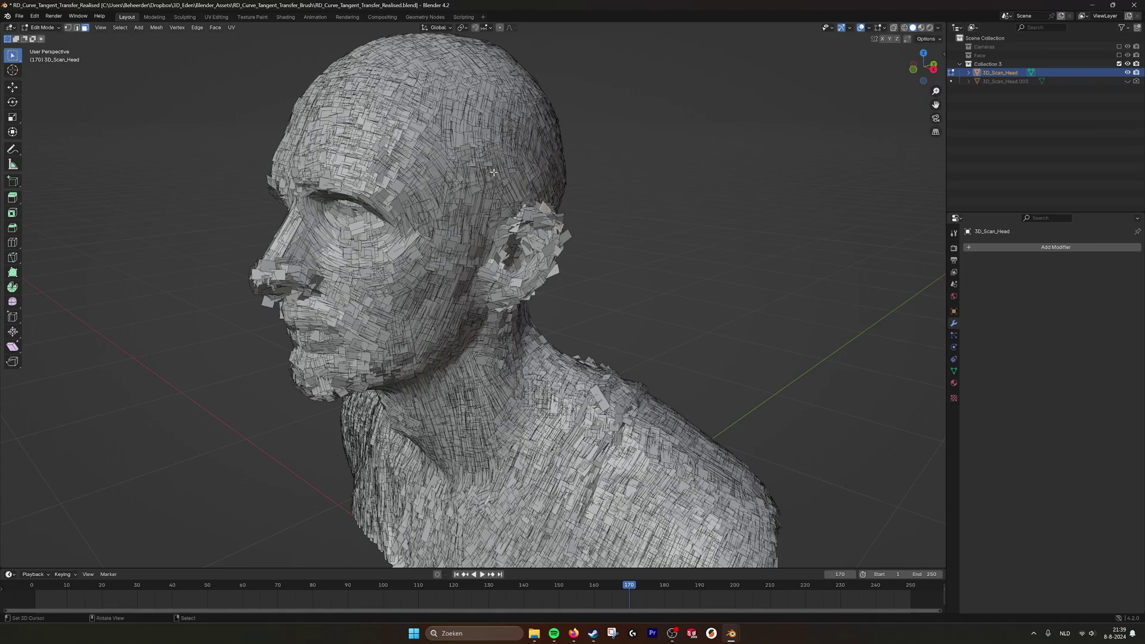
{"action": "key", "text": "g"}
{"action": "key", "text": "Escape"}
{"action": "key", "text": "Tab"}
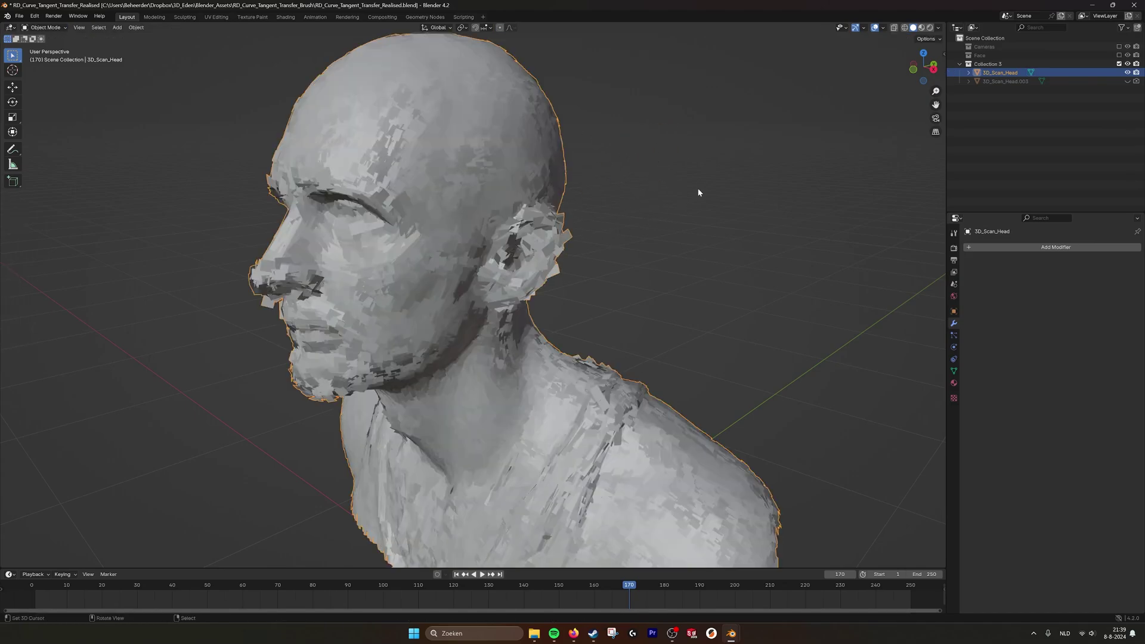
Step: Show the head in Material Preview and list its UV maps under Object Data
{"action": "middle_click_drag", "start_coordinate": [699, 192], "coordinate": [748, 146]}
{"action": "left_click", "coordinate": [921, 28]}
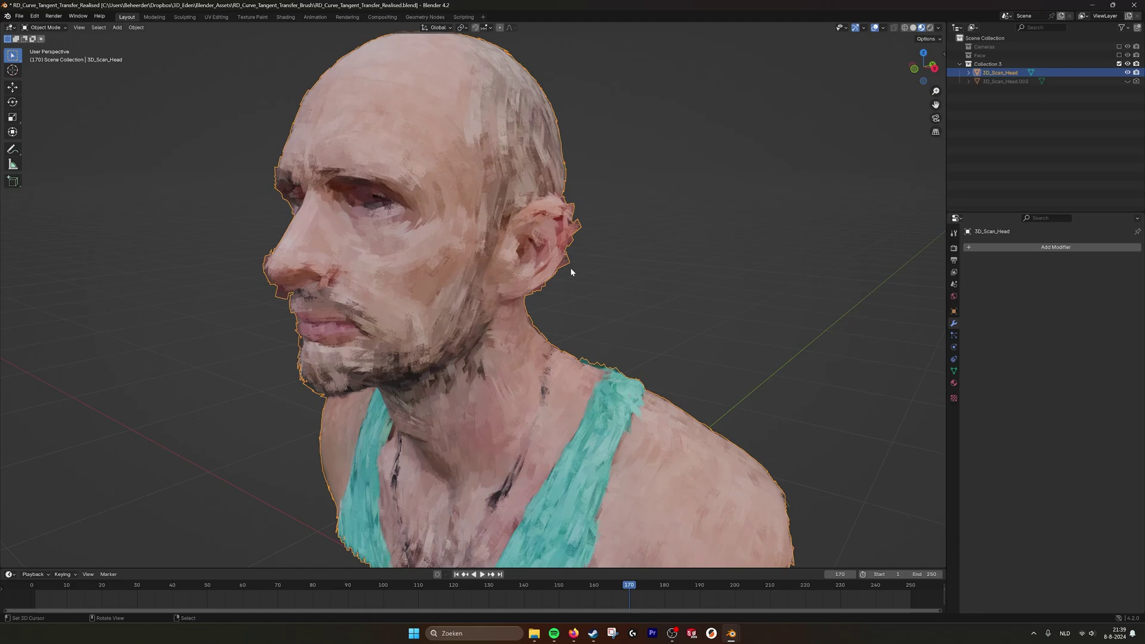
{"action": "middle_click_drag", "start_coordinate": [570, 272], "coordinate": [890, 263]}
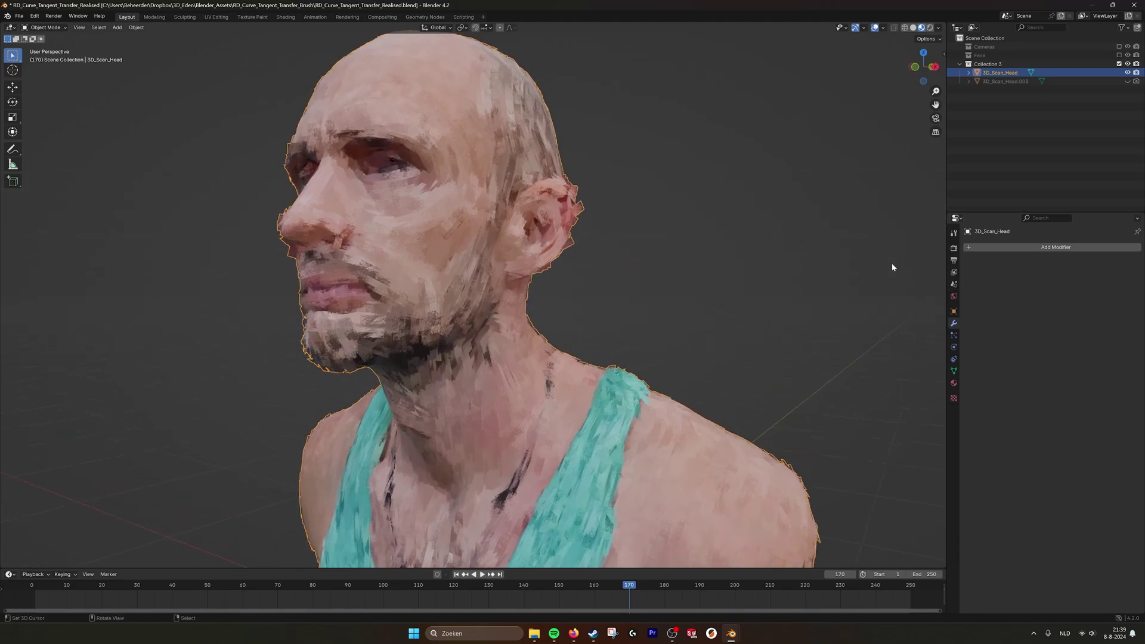
{"action": "left_click", "coordinate": [953, 371]}
{"action": "left_click", "coordinate": [972, 378]}
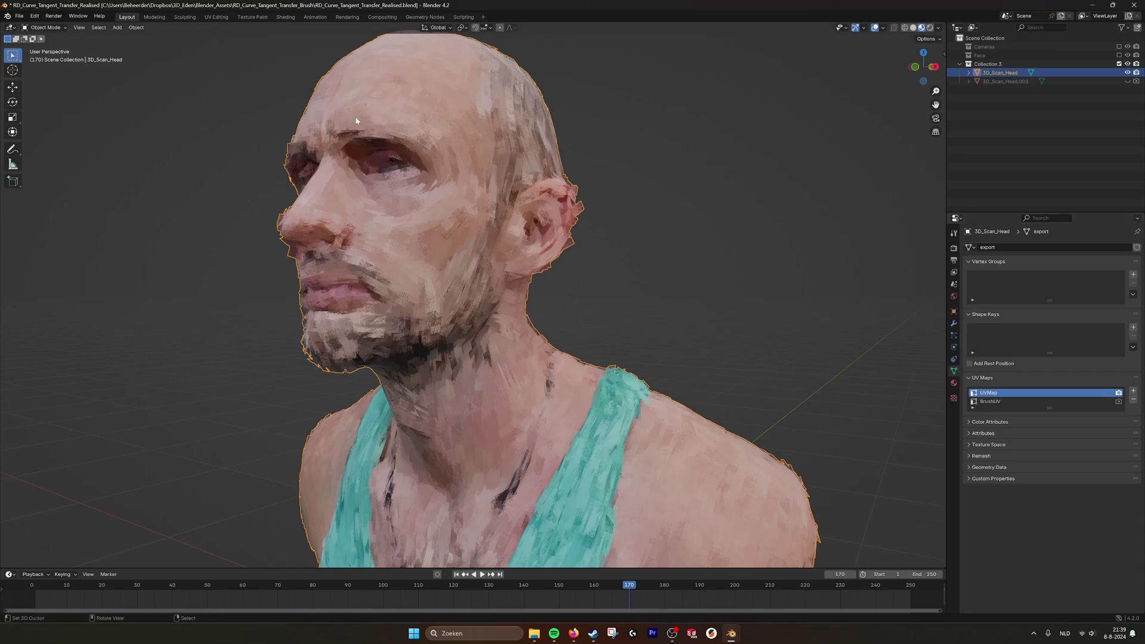
Step: In the UV Editing workspace, select the whole mesh to view its UVs, then deselect
{"action": "left_click", "coordinate": [216, 17]}
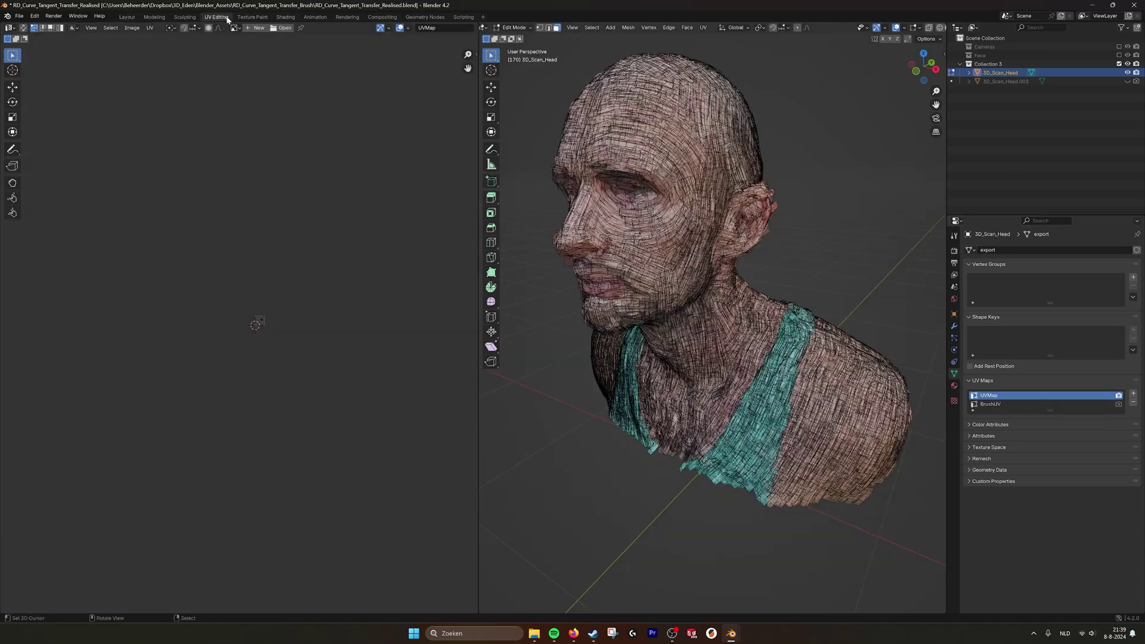
{"action": "scroll", "coordinate": [310, 305], "scroll_direction": "up", "scroll_amount": 6}
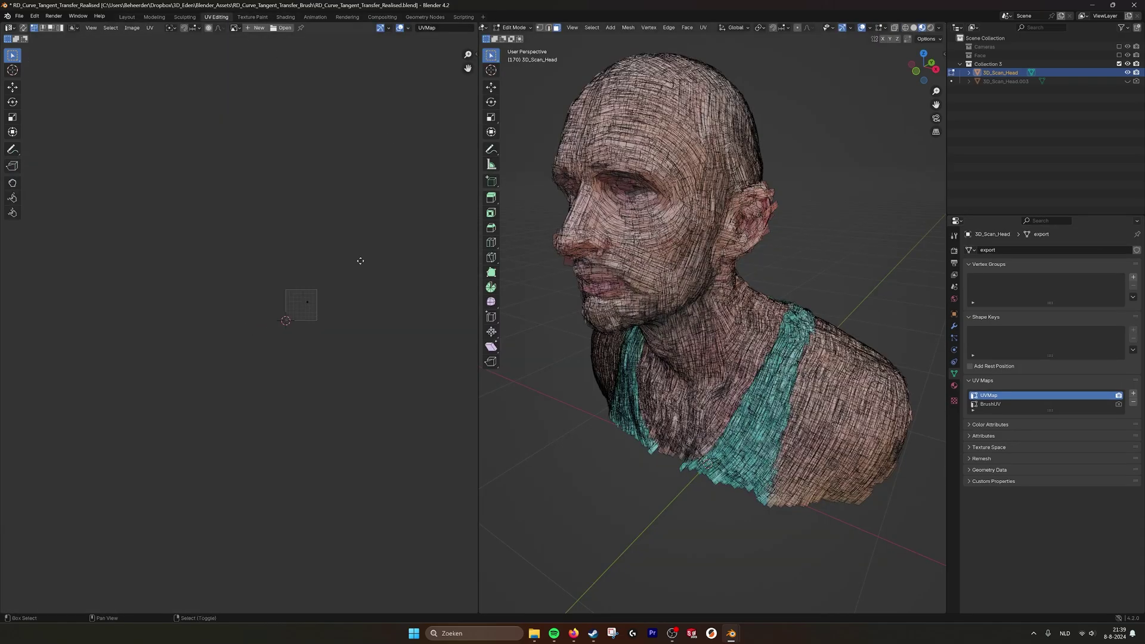
{"action": "middle_click_drag", "start_coordinate": [342, 311], "coordinate": [305, 304]}
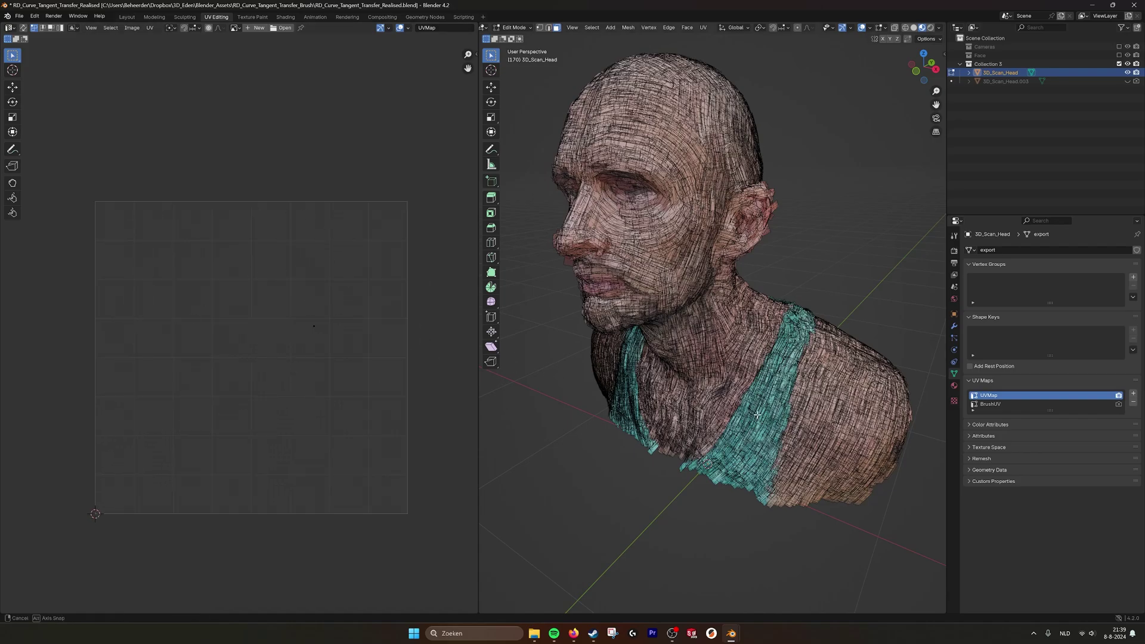
{"action": "middle_click_drag", "start_coordinate": [768, 394], "coordinate": [758, 390]}
{"action": "key", "text": "a"}
{"action": "scroll", "coordinate": [372, 368], "scroll_direction": "up", "scroll_amount": 5}
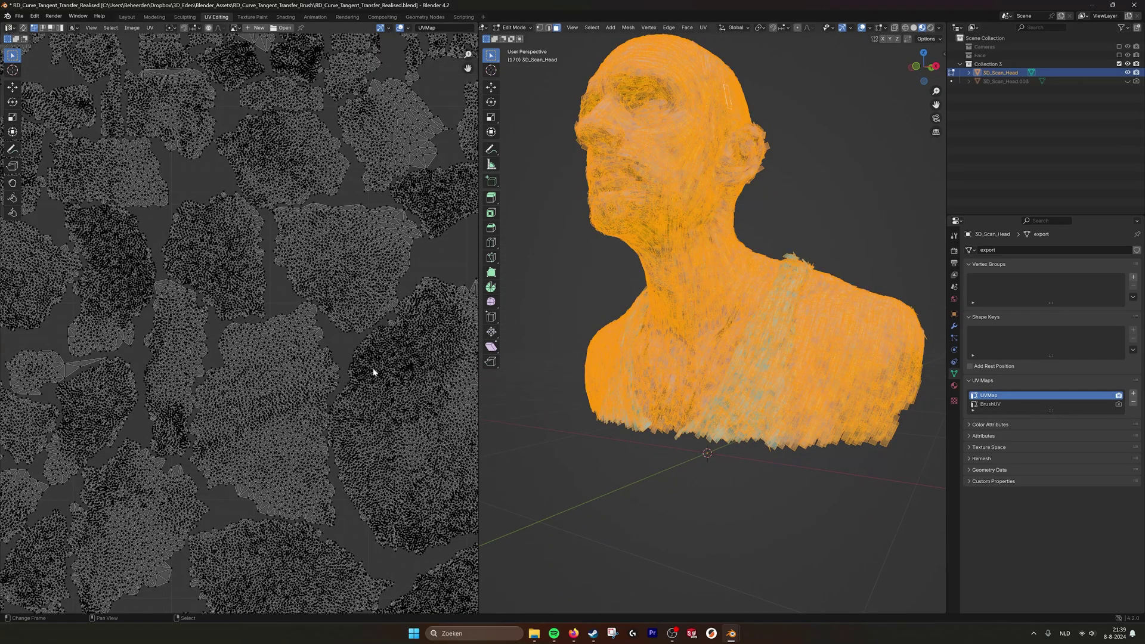
{"action": "middle_click_drag", "start_coordinate": [775, 358], "coordinate": [806, 340]}
{"action": "key", "text": "alt+a"}
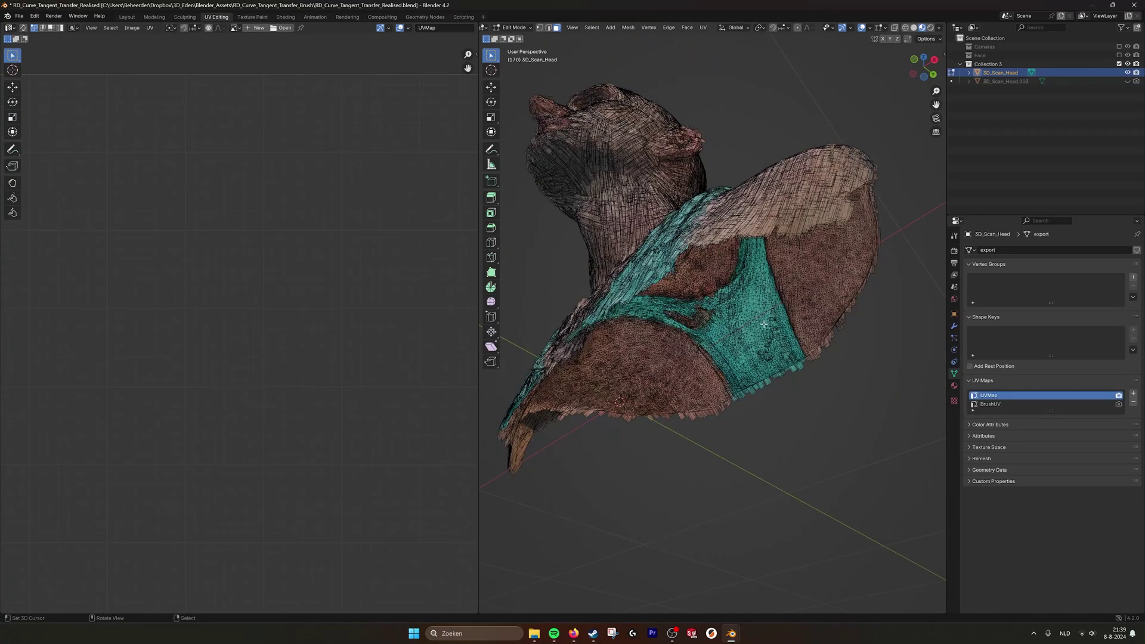
Step: Select the linked smooth scan surface and move it away from the brushstrokes
{"action": "key", "text": "l"}
{"action": "scroll", "coordinate": [761, 324], "scroll_direction": "down", "scroll_amount": 4}
{"action": "middle_click_drag", "start_coordinate": [725, 257], "coordinate": [737, 321]}
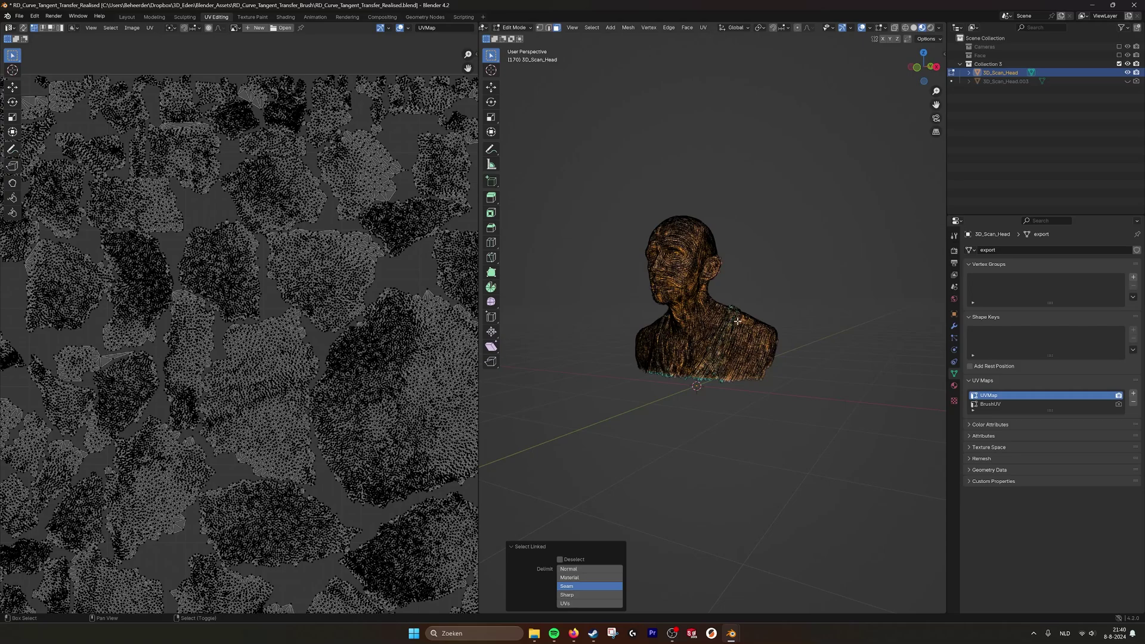
{"action": "key", "text": "g"}
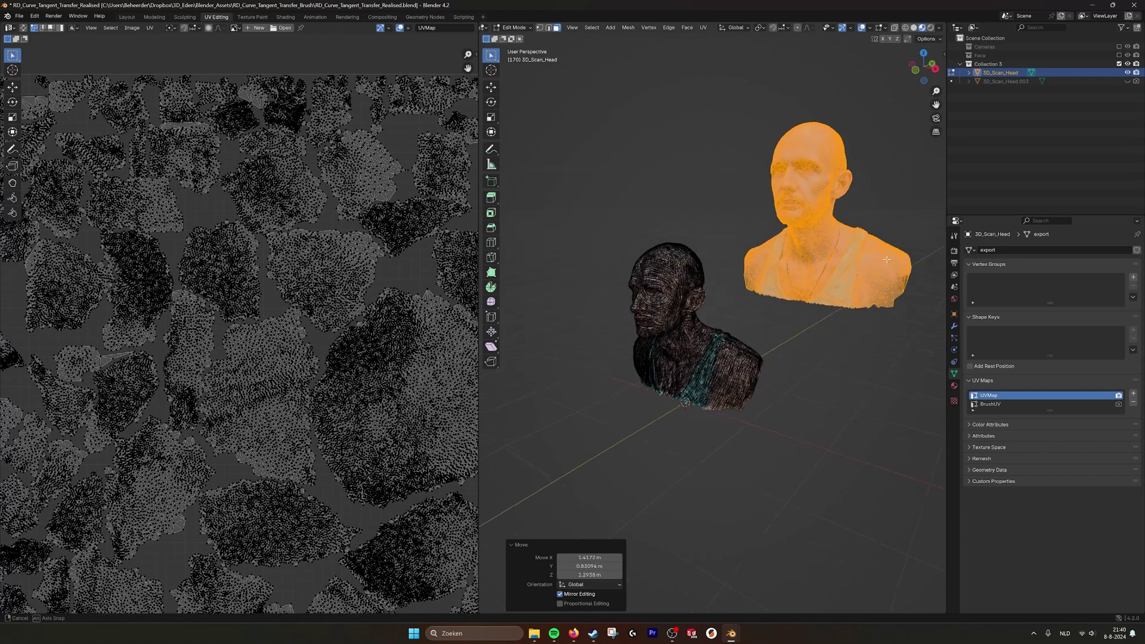
{"action": "middle_click_drag", "start_coordinate": [887, 259], "coordinate": [884, 258]}
{"action": "key", "text": "Tab"}
{"action": "scroll", "coordinate": [880, 214], "scroll_direction": "up", "scroll_amount": 3}
{"action": "middle_click_drag", "start_coordinate": [876, 171], "coordinate": [840, 202], "text": "shift"}
{"action": "key", "text": "Tab"}
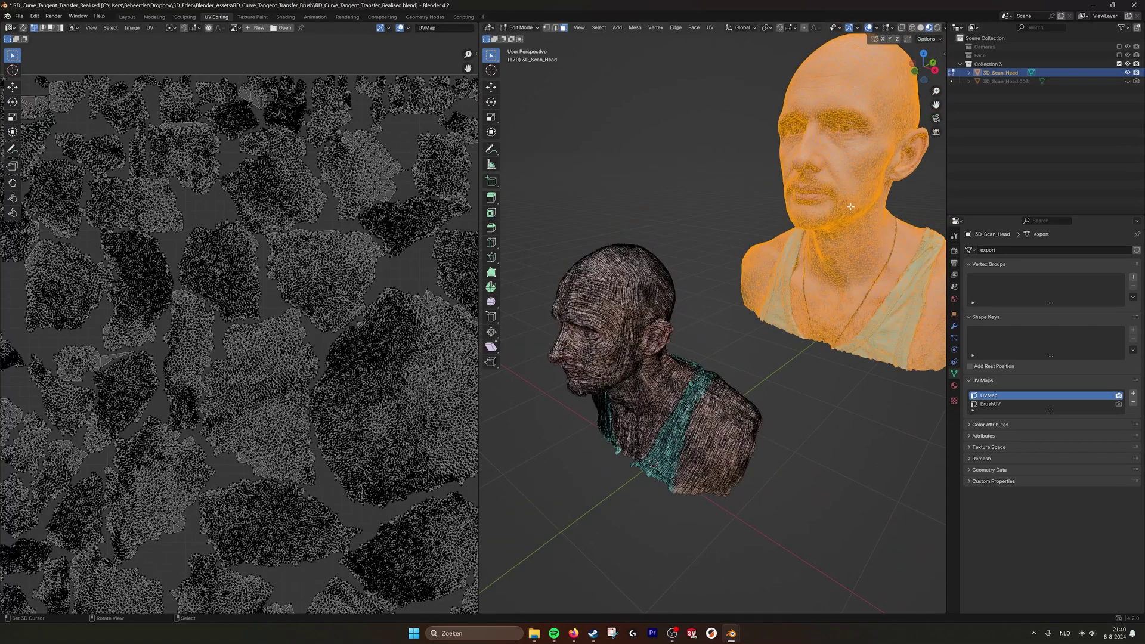
Step: Delete the separated smooth scan surface, leaving only the stroke mesh
{"action": "key", "text": "x"}
{"action": "left_click", "coordinate": [813, 230]}
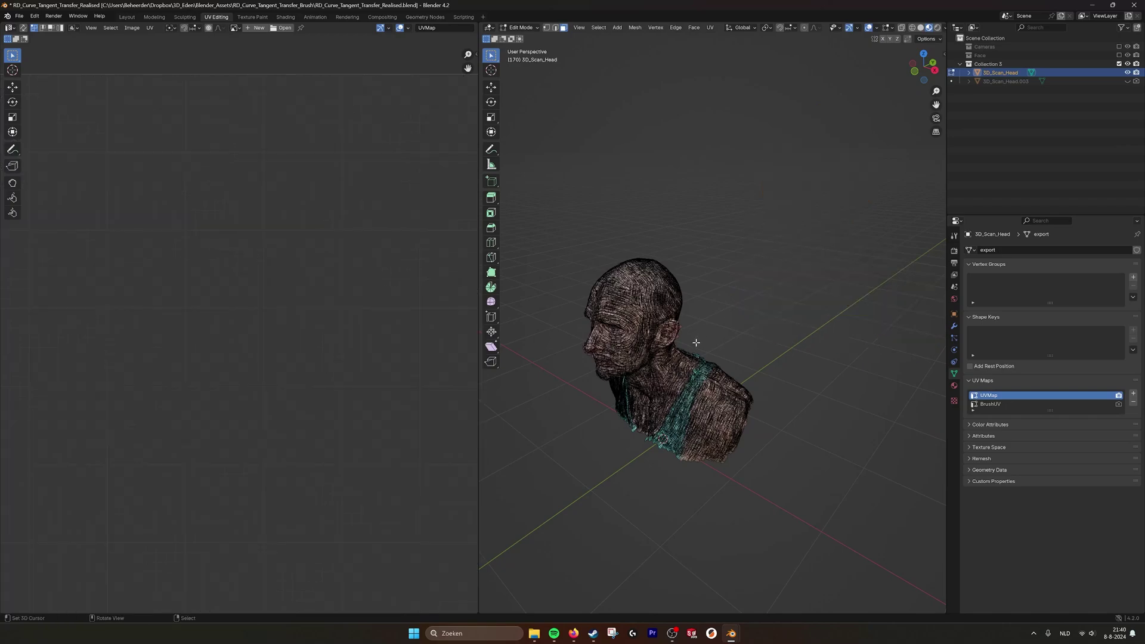
{"action": "scroll", "coordinate": [696, 342], "scroll_direction": "up", "scroll_amount": 2}
{"action": "middle_click_drag", "start_coordinate": [720, 335], "coordinate": [749, 306]}
{"action": "scroll", "coordinate": [749, 305], "scroll_direction": "up", "scroll_amount": 2}
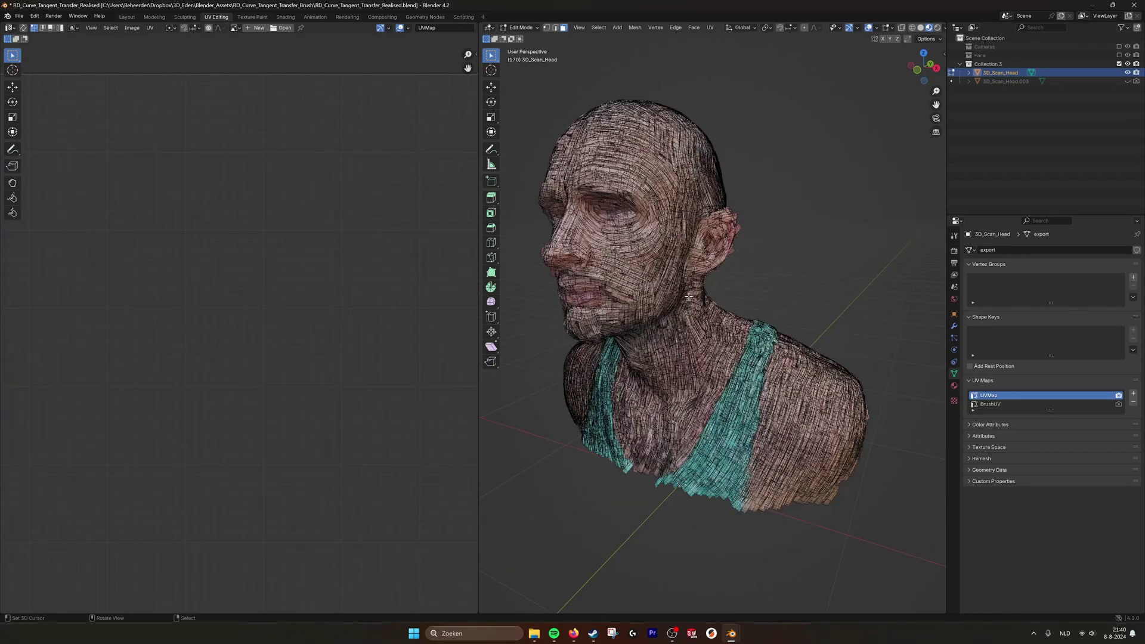
Step: Select the whole mesh and display g0_baseColor.png framed in the UV editor
{"action": "key", "text": "a"}
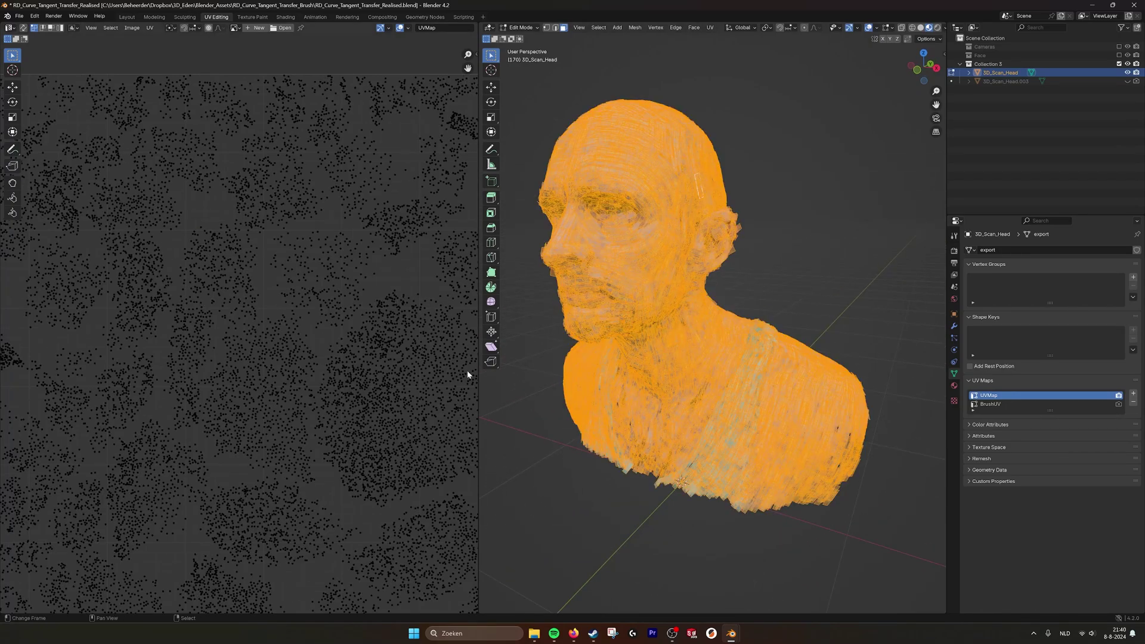
{"action": "scroll", "coordinate": [649, 270], "scroll_direction": "up", "scroll_amount": 6}
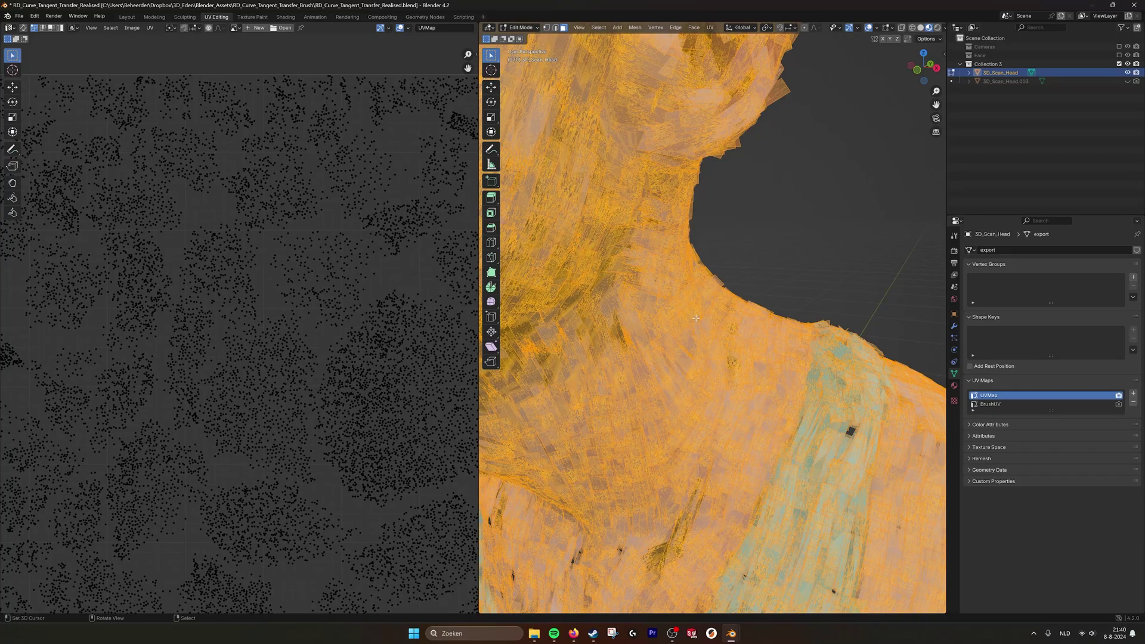
{"action": "scroll", "coordinate": [244, 337], "scroll_direction": "up", "scroll_amount": 5}
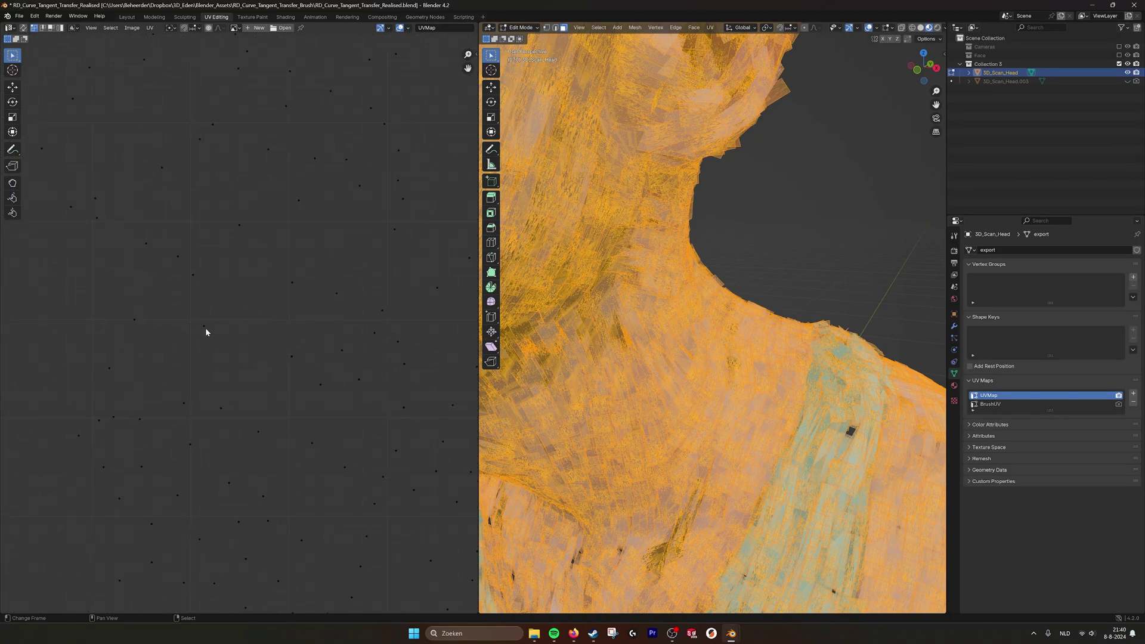
{"action": "left_click", "coordinate": [235, 28]}
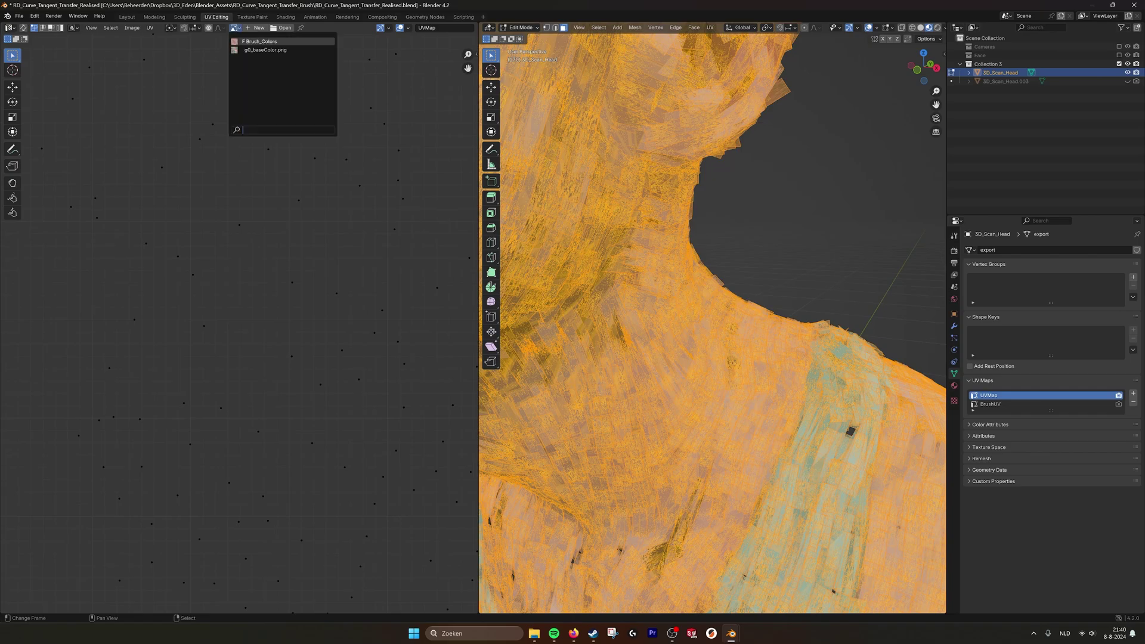
{"action": "key", "text": "Return"}
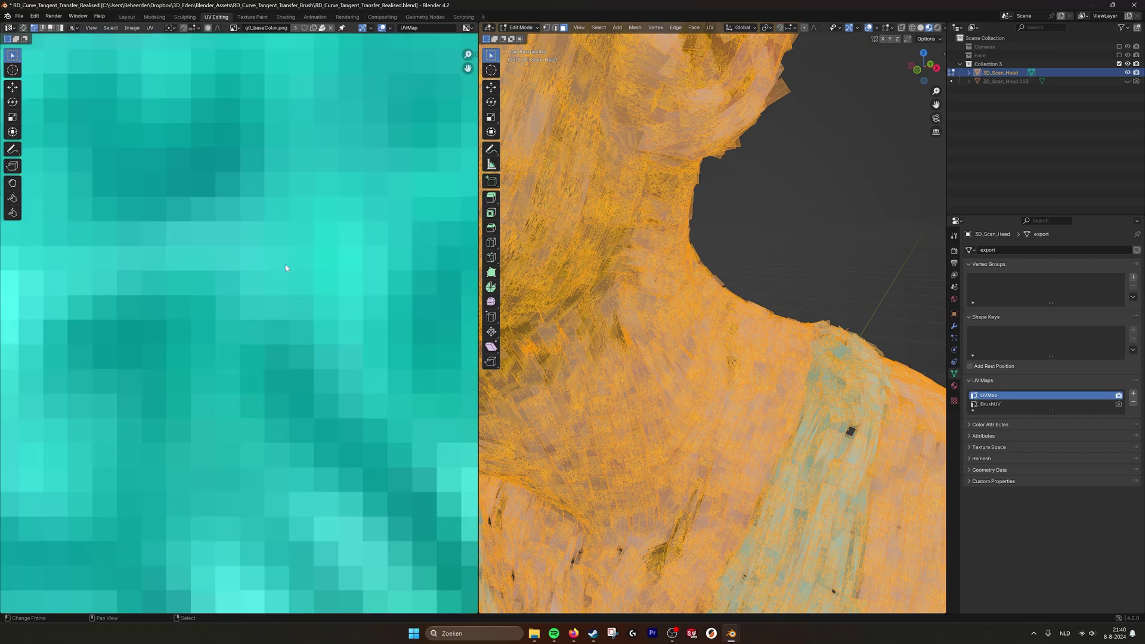
{"action": "key", "text": "Home"}
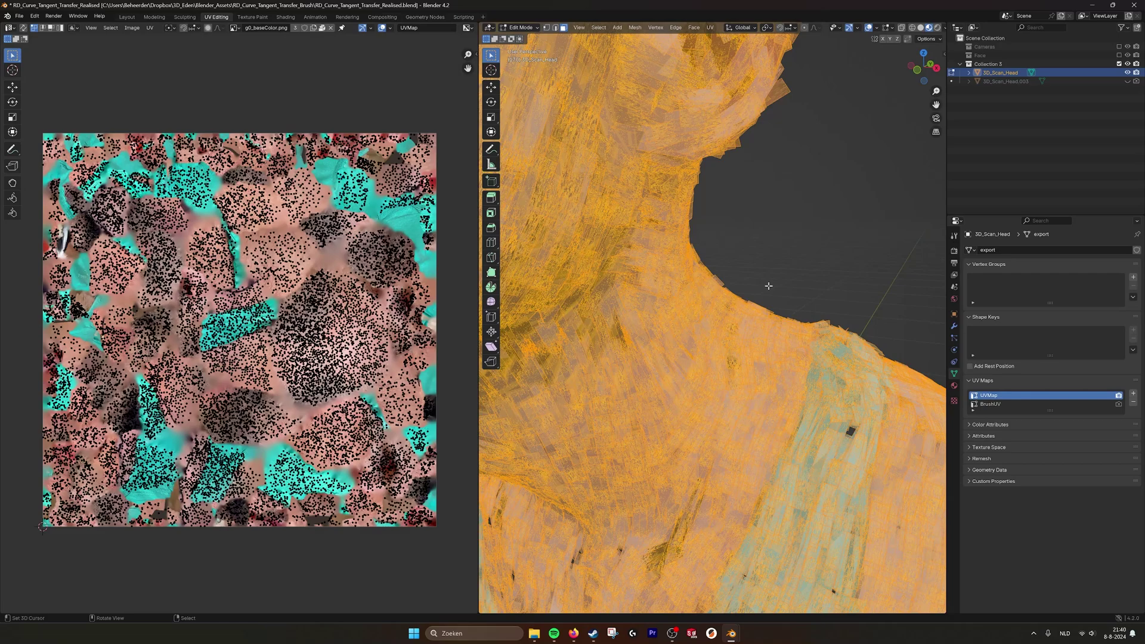
Step: Return the head to Object Mode and orbit around the painted bust
{"action": "key", "text": "Tab"}
{"action": "right_click", "coordinate": [746, 238]}
{"action": "scroll", "coordinate": [600, 327], "scroll_direction": "down", "scroll_amount": 3}
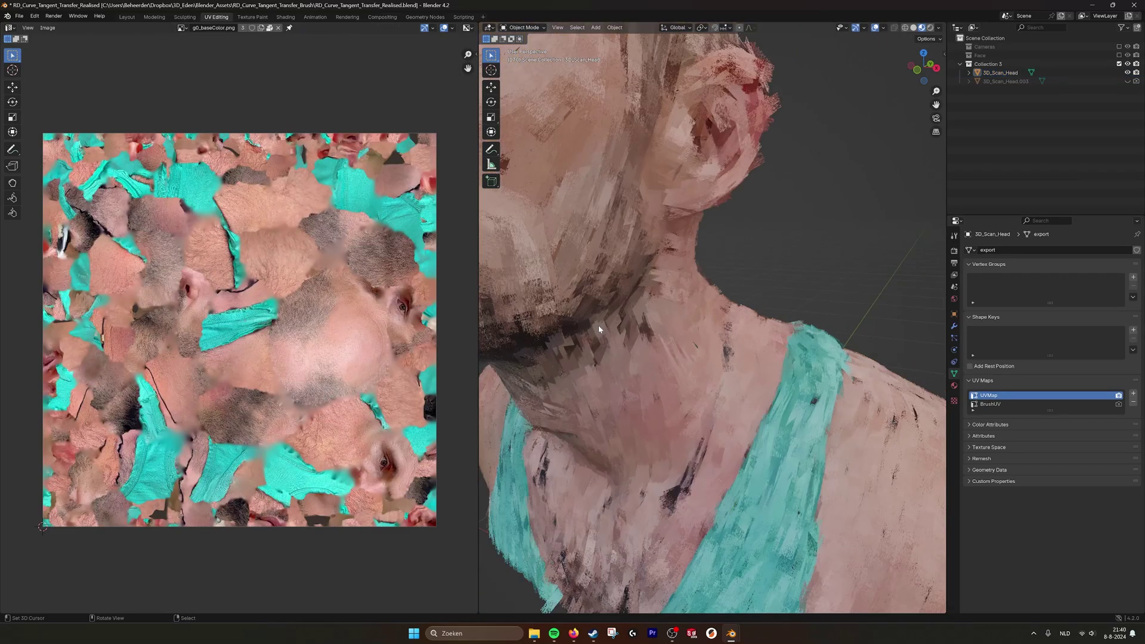
{"action": "scroll", "coordinate": [720, 287], "scroll_direction": "down", "scroll_amount": 4}
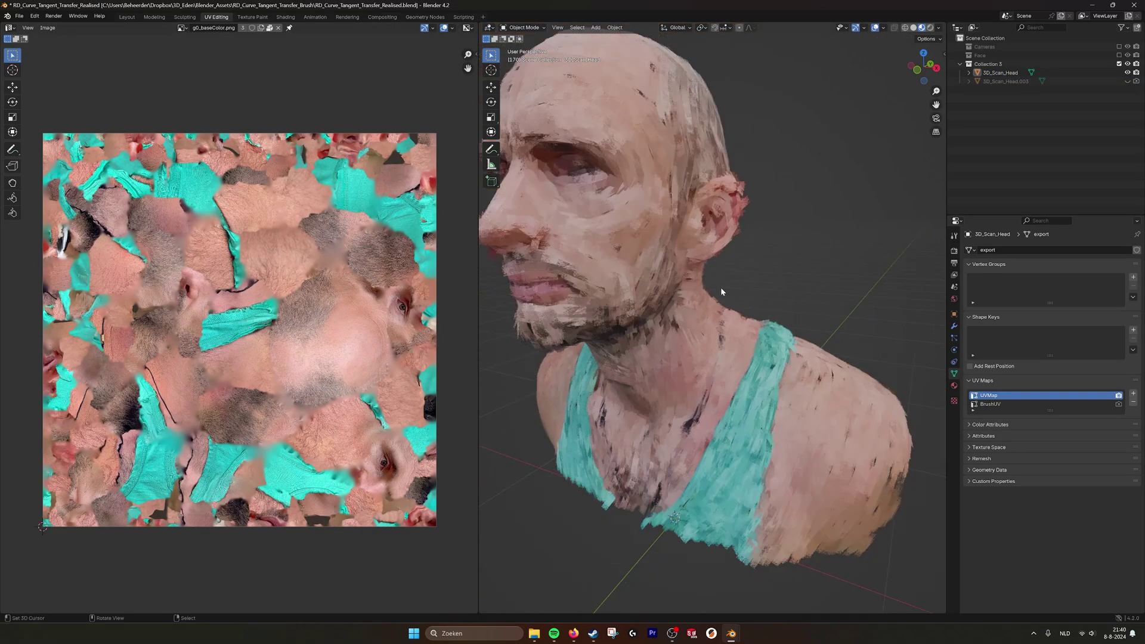
{"action": "mouse_move", "coordinate": [735, 293]}
{"action": "middle_mouse_down"}
{"action": "mouse_move", "coordinate": [714, 301]}
{"action": "mouse_move", "coordinate": [751, 296]}
{"action": "middle_mouse_up"}
{"action": "scroll", "coordinate": [715, 300], "scroll_direction": "up", "scroll_amount": 2}
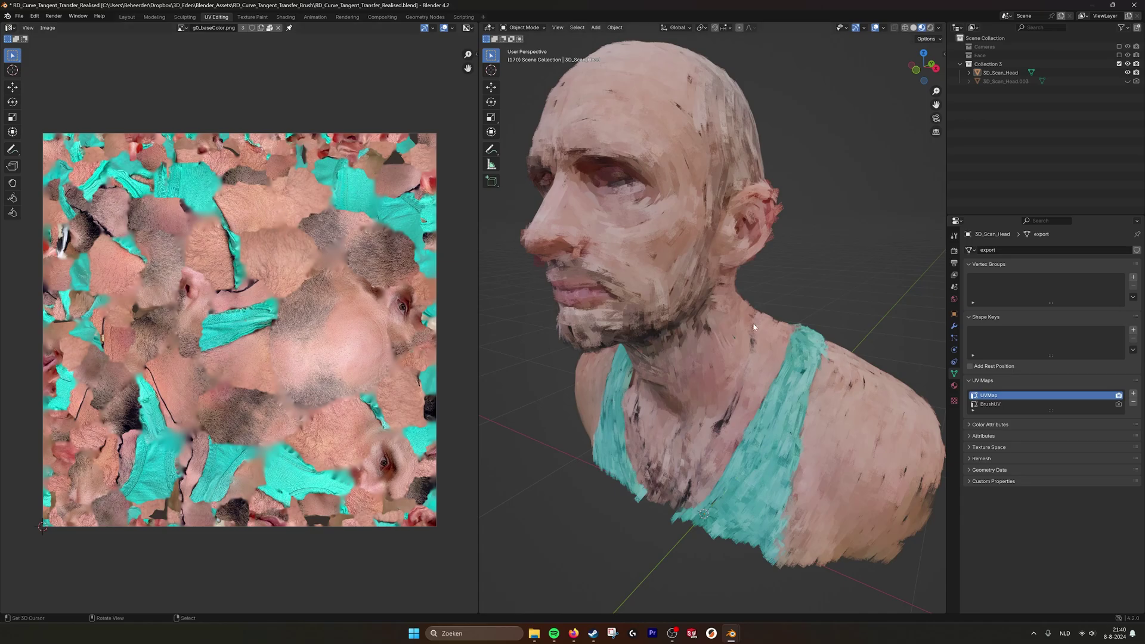
Step: Make BrushUV the active UV map of 3D_Scan_Head and inspect its layout in Edit Mode
{"action": "left_click", "coordinate": [683, 289]}
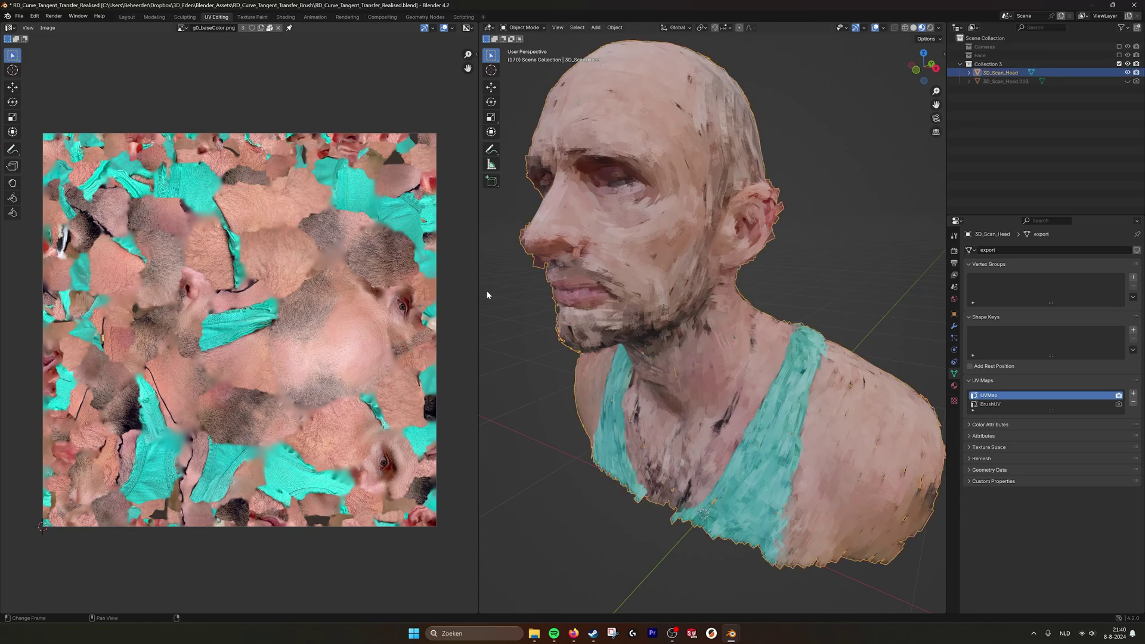
{"action": "left_click", "coordinate": [990, 406]}
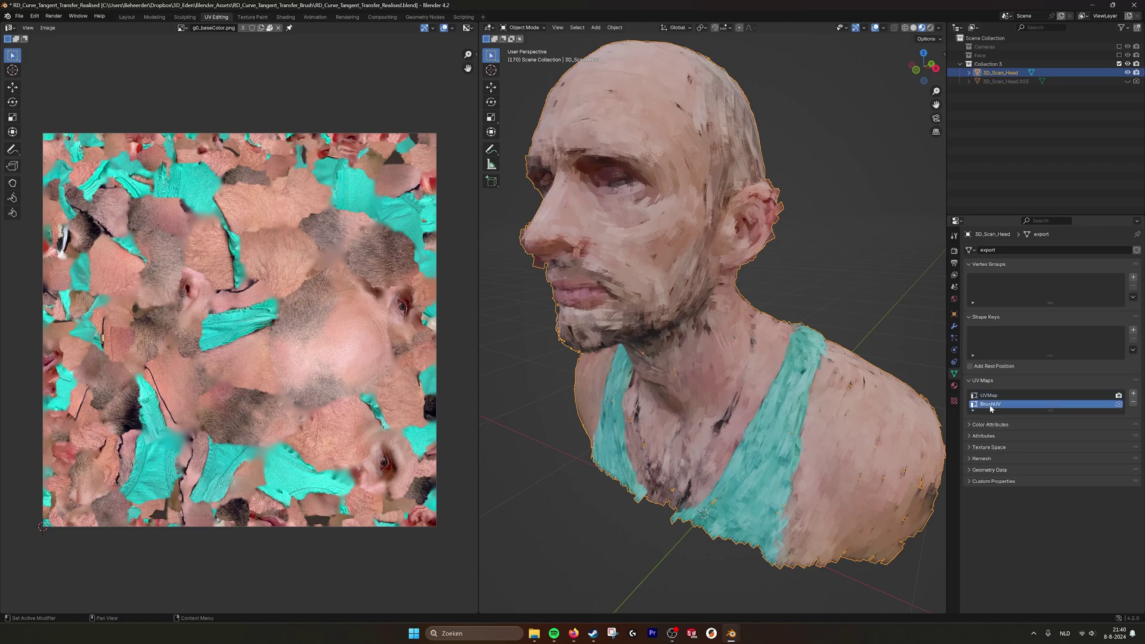
{"action": "key", "text": "Tab"}
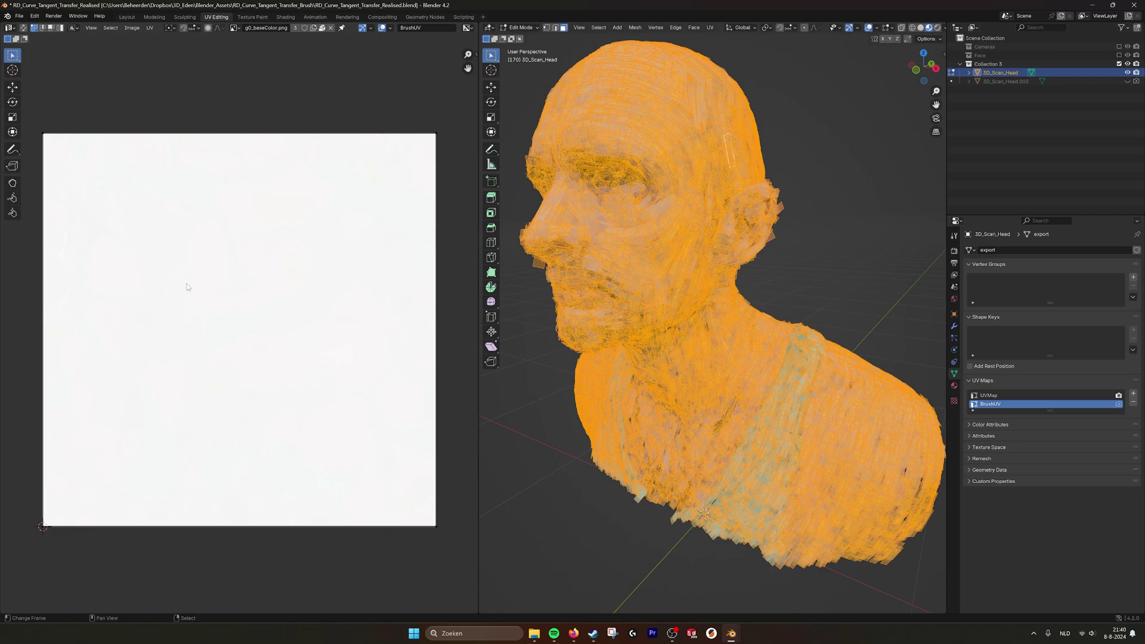
{"action": "key", "text": "Tab"}
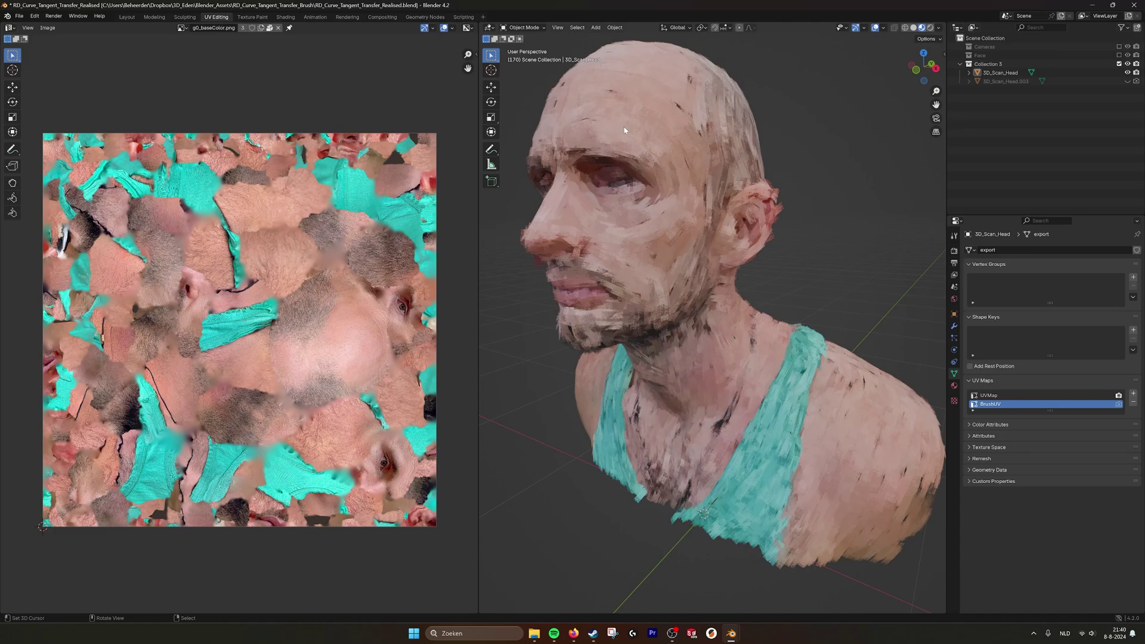
{"action": "scroll", "coordinate": [678, 305], "scroll_direction": "up", "scroll_amount": 2}
{"action": "scroll", "coordinate": [677, 305], "scroll_direction": "down", "scroll_amount": 2}
{"action": "left_click", "coordinate": [286, 17]}
{"action": "middle_click_drag", "start_coordinate": [490, 447], "coordinate": [499, 406]}
{"action": "scroll", "coordinate": [459, 448], "scroll_direction": "up", "scroll_amount": 1}
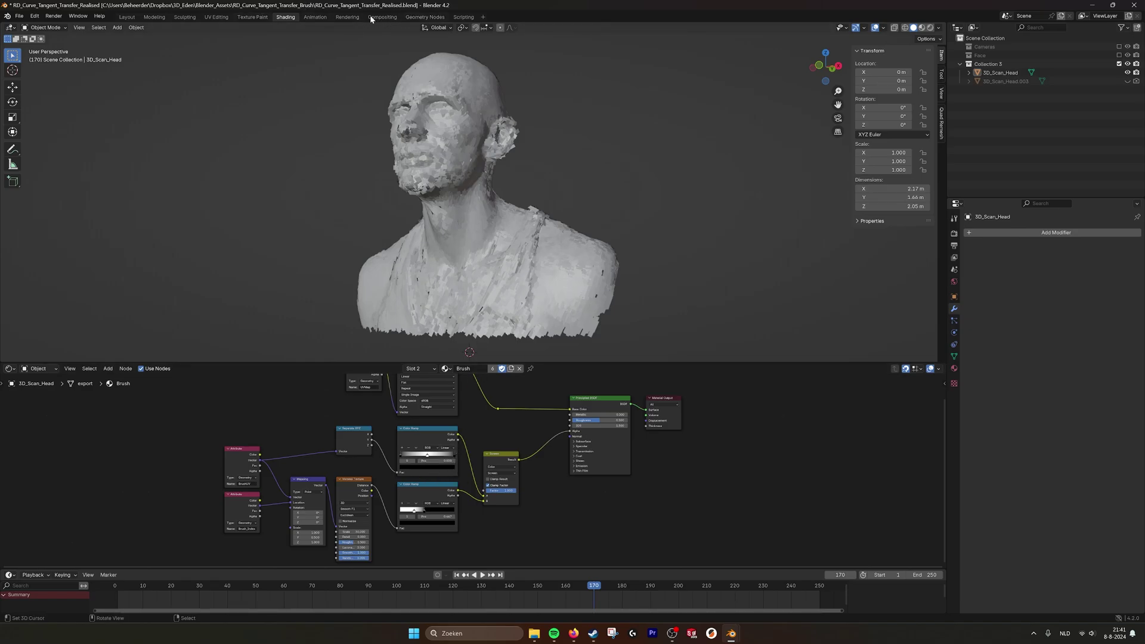
{"action": "left_click", "coordinate": [216, 17]}
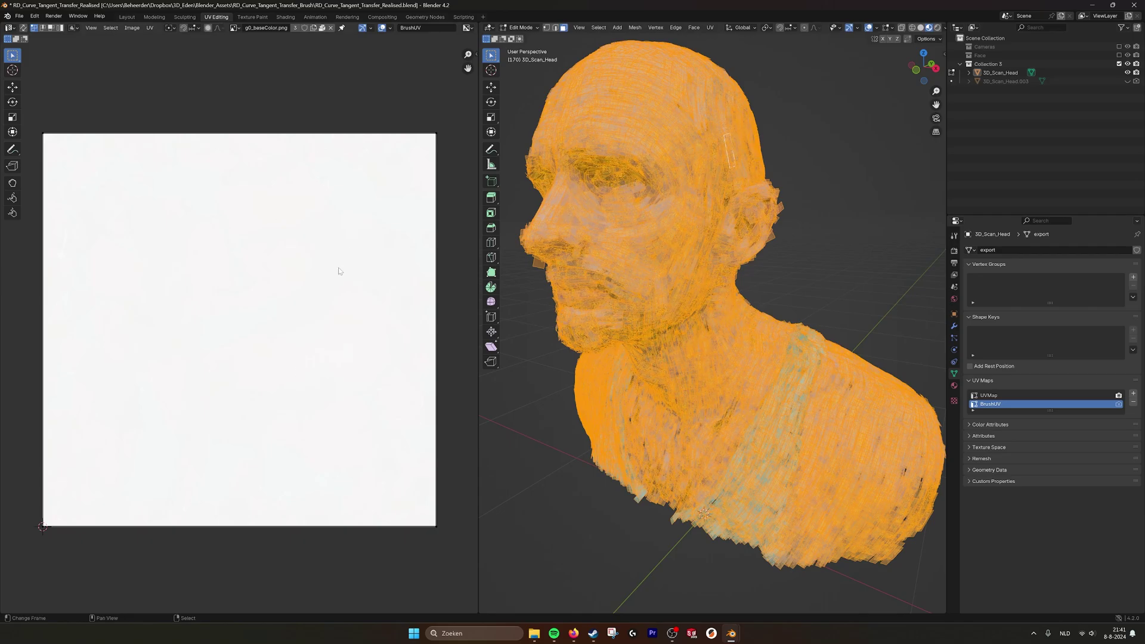
{"action": "key", "text": "Tab"}
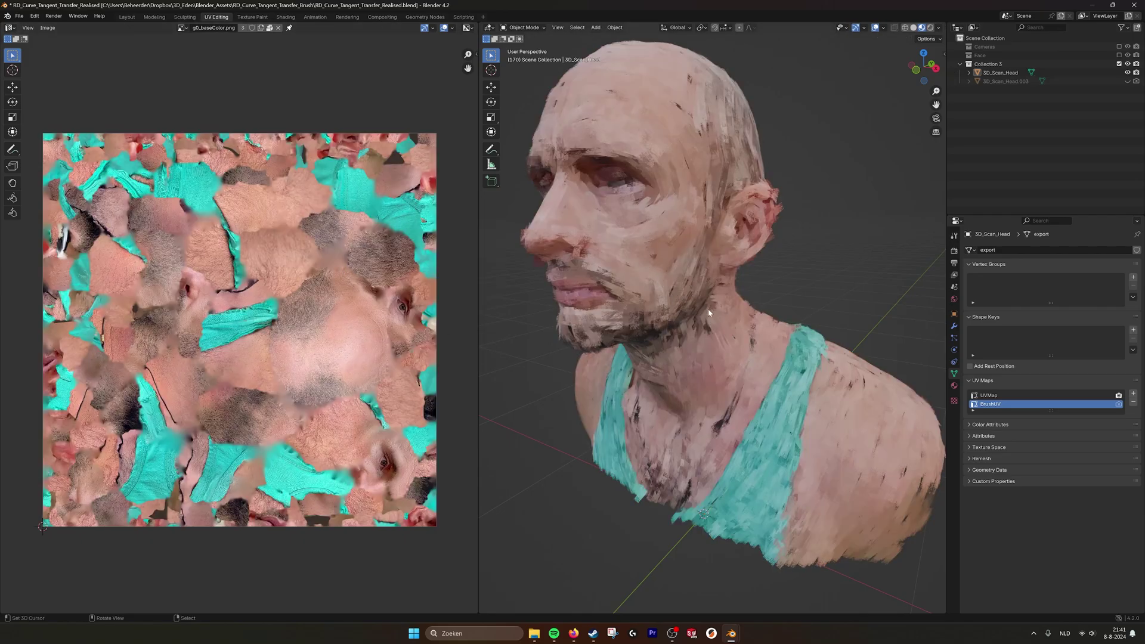
{"action": "scroll", "coordinate": [707, 309], "scroll_direction": "down", "scroll_amount": 2}
{"action": "middle_click_drag", "start_coordinate": [785, 289], "coordinate": [761, 289]}
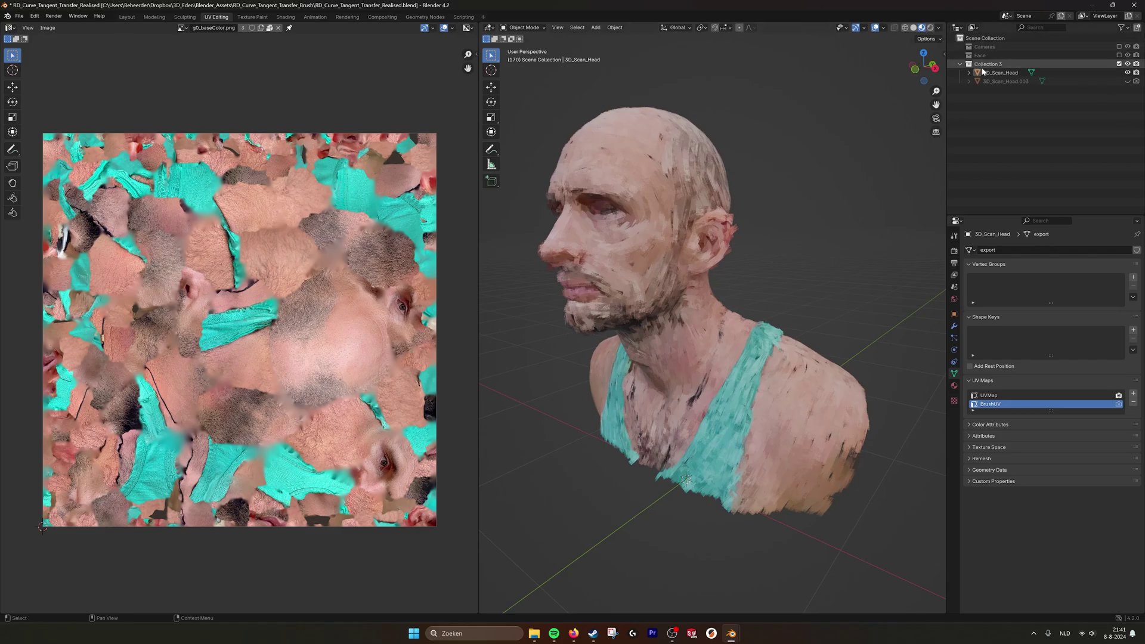
Step: Undo on 3D_Scan_Head until its GN_Curve_Tangent_Transfer GeometryNodes modifier reappears in the modifier stack
{"action": "left_click", "coordinate": [1008, 72]}
{"action": "left_click", "coordinate": [954, 325]}
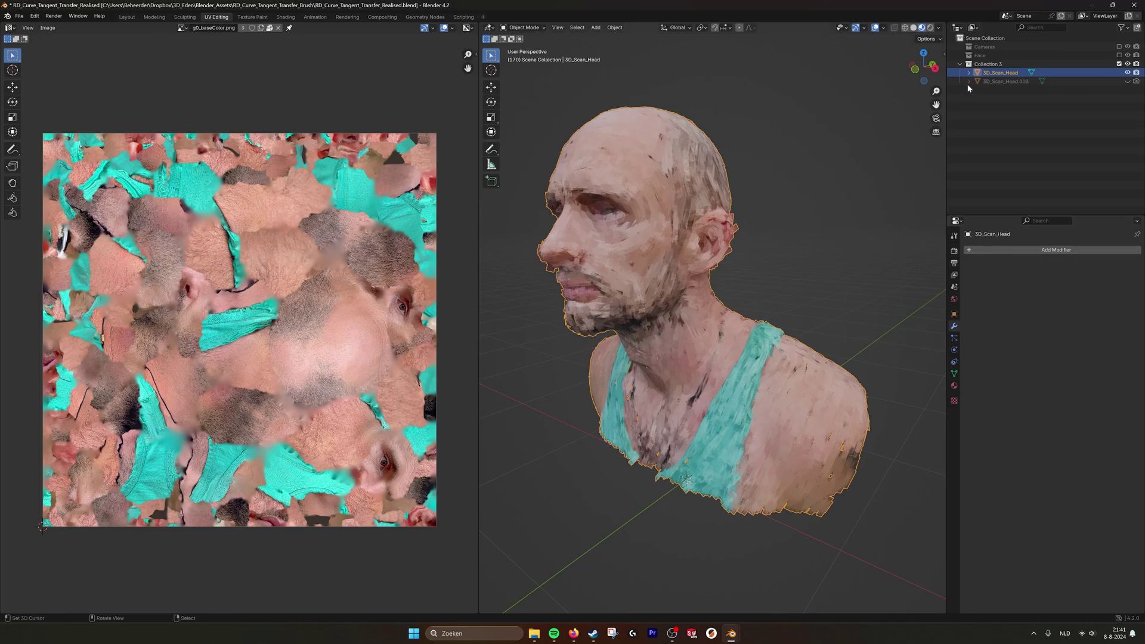
{"action": "key", "text": "ctrl+z"}
{"action": "key", "text": "ctrl+z"}
{"action": "key", "text": "ctrl+z"}
{"action": "key", "text": "Tab"}
{"action": "key", "text": "alt+a"}
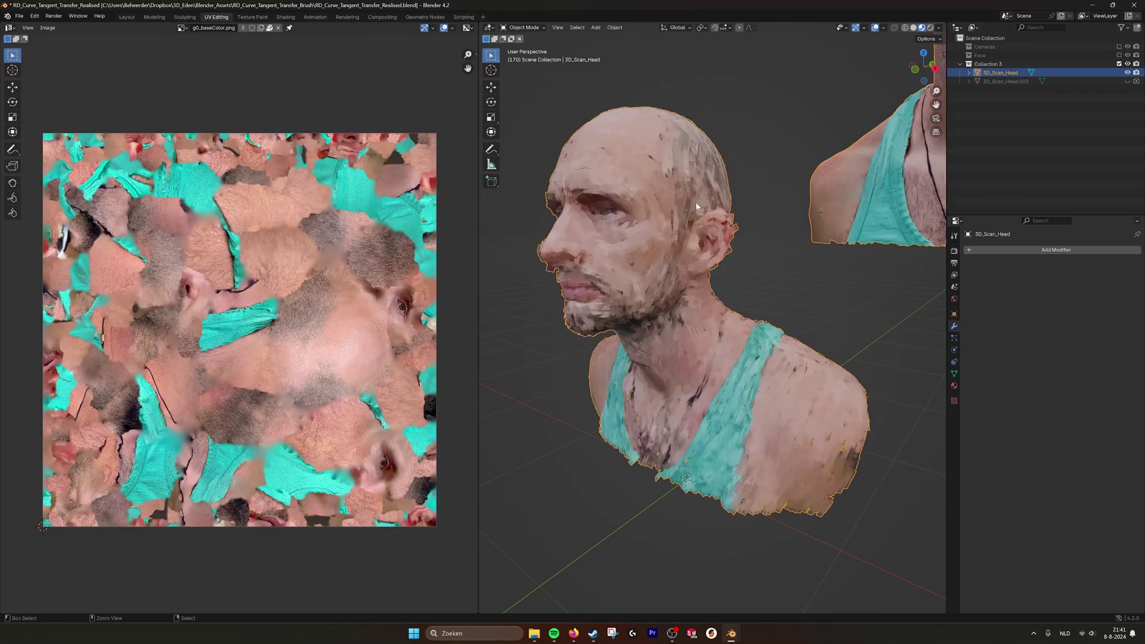
{"action": "key", "text": "a"}
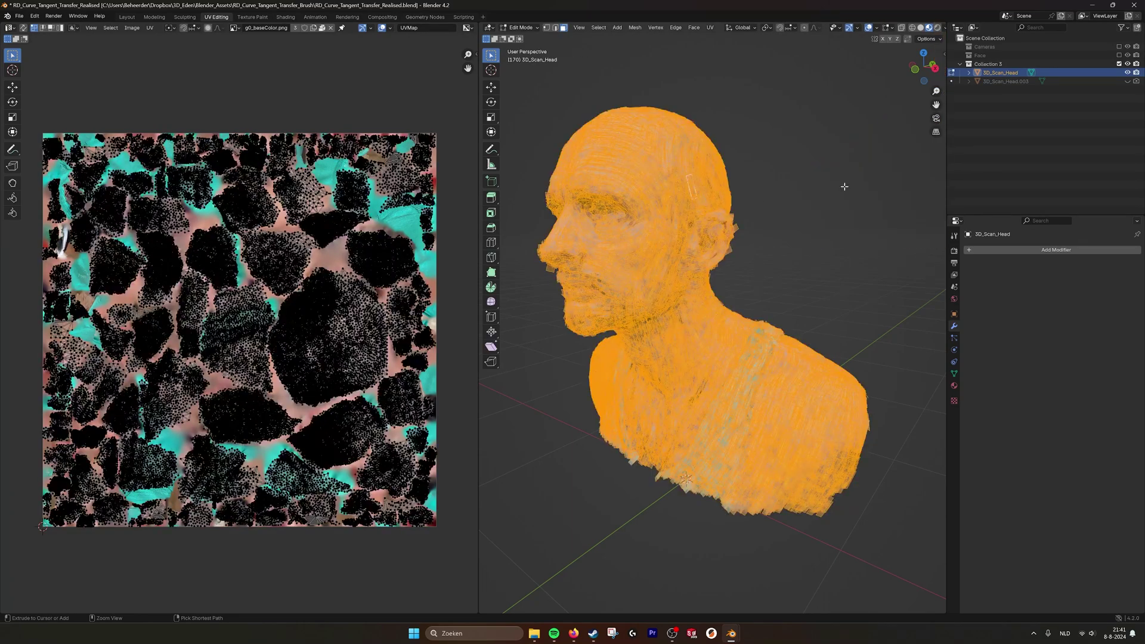
{"action": "key", "text": "alt+a"}
{"action": "key", "text": "ctrl+z"}
{"action": "key", "text": "ctrl+z"}
{"action": "key", "text": "ctrl+z"}
{"action": "key", "text": "ctrl+z"}
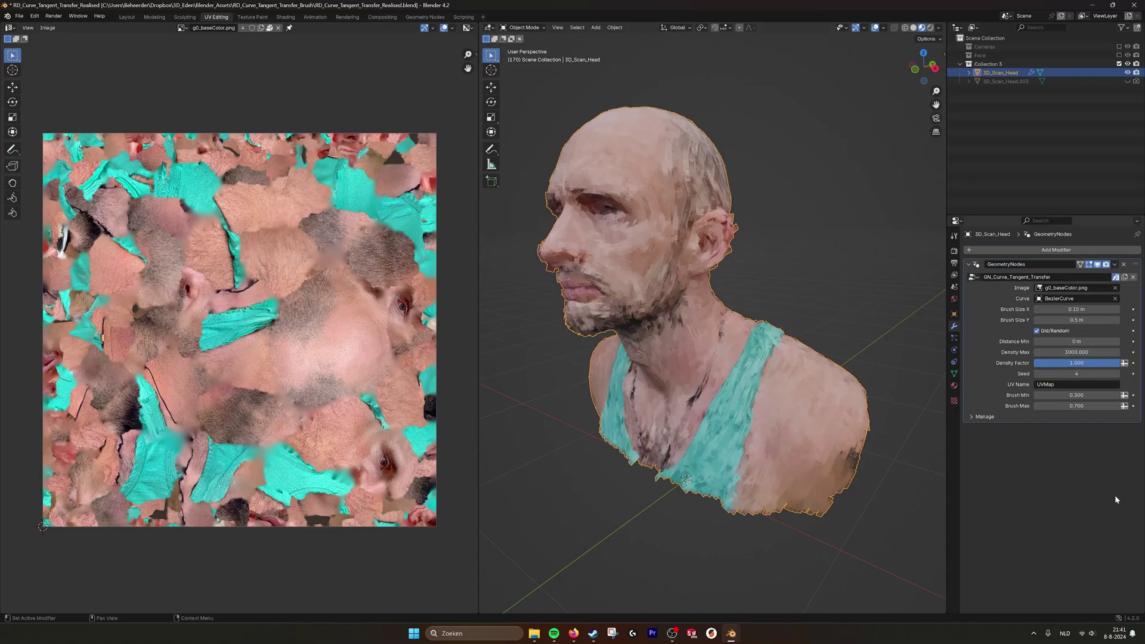
Step: Compare 3D_Scan_Head with 3D_Scan_Head.003, check .003's UVMap and BrushUV maps, then hide .003 again
{"action": "left_click", "coordinate": [1114, 264]}
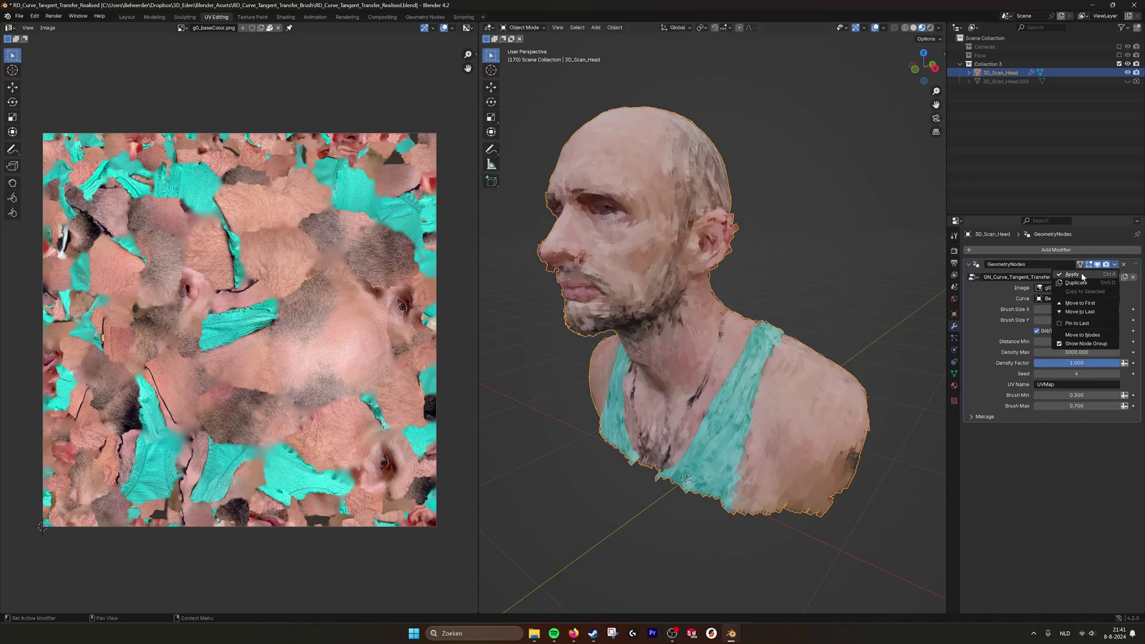
{"action": "left_click", "coordinate": [1126, 72]}
{"action": "left_click", "coordinate": [1127, 81]}
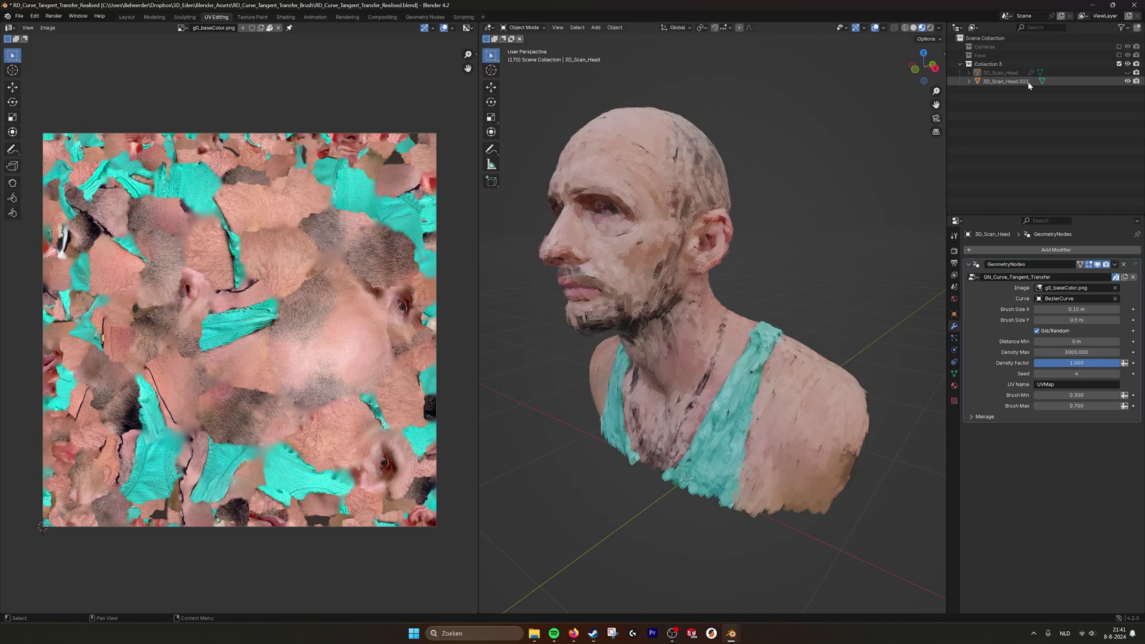
{"action": "left_click", "coordinate": [1005, 81]}
{"action": "left_click", "coordinate": [954, 373]}
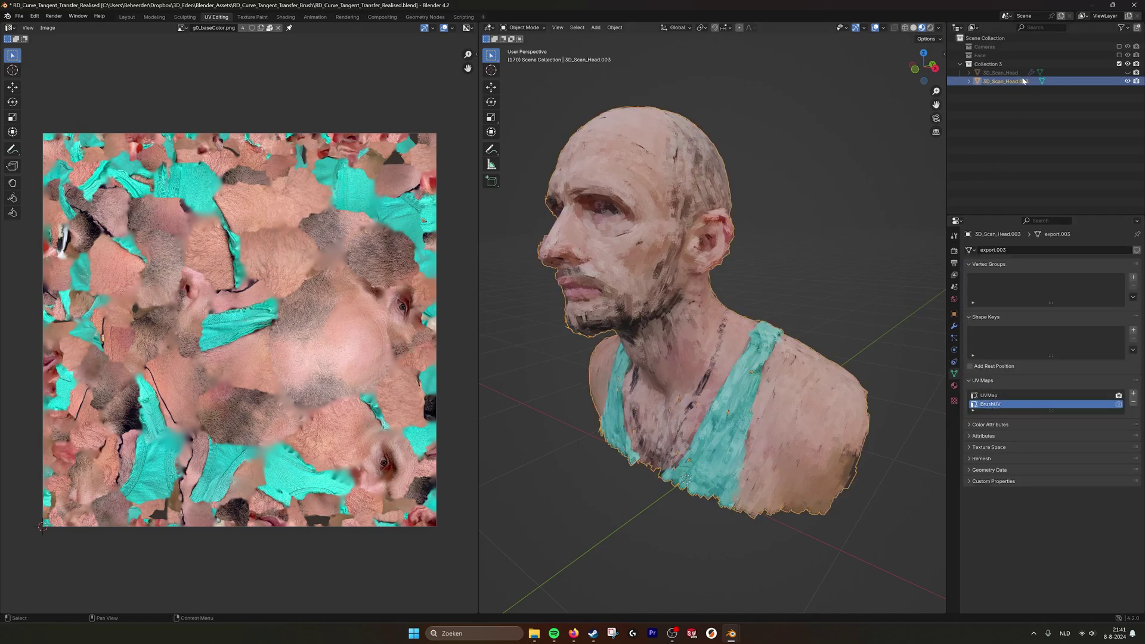
{"action": "left_click", "coordinate": [1126, 81]}
{"action": "left_click", "coordinate": [1127, 72]}
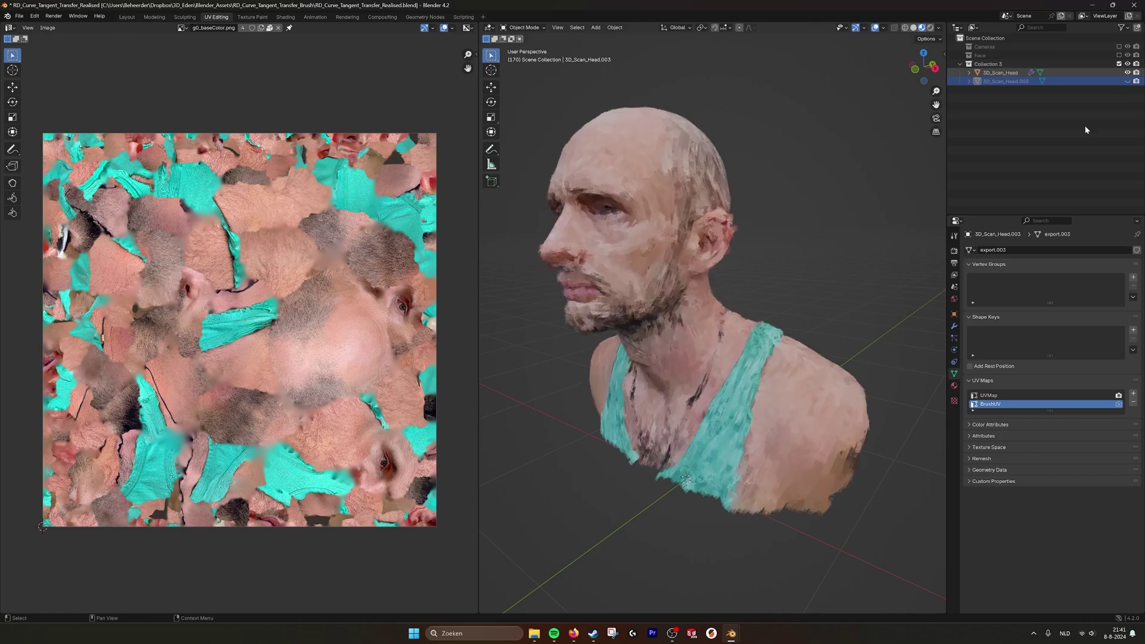